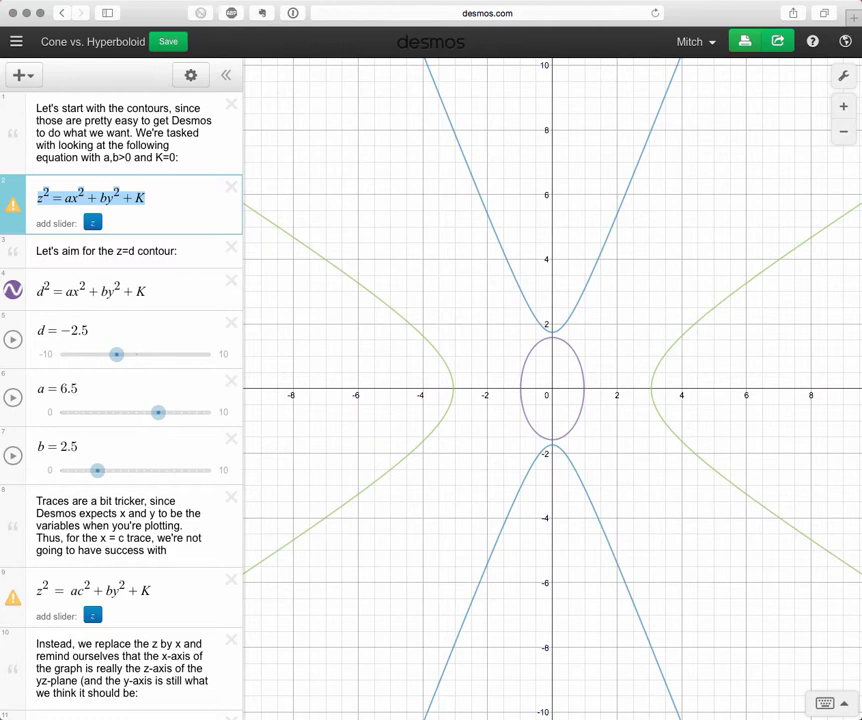
# Hide the green x-trace and blue y-trace hyperbolas
pyautogui.click(169, 206)
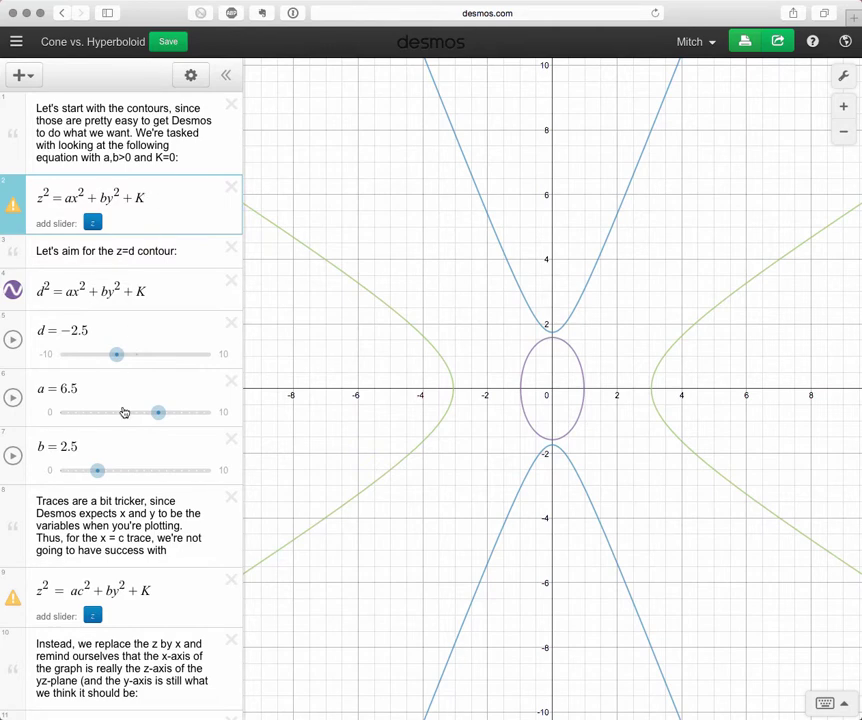
pyautogui.scroll(-3, 108, 514)
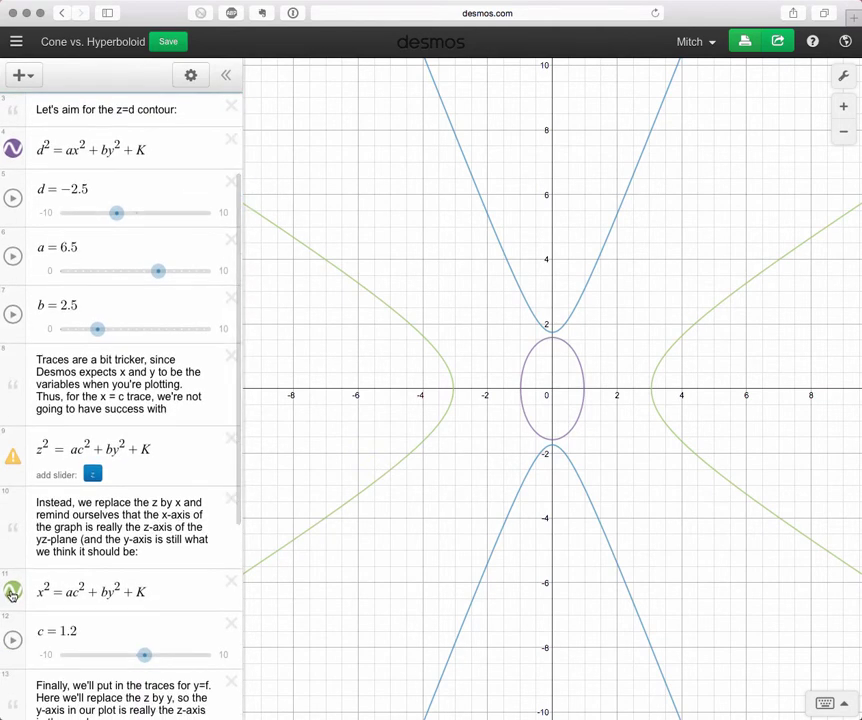
pyautogui.click(12, 588)
pyautogui.scroll(-4, 12, 560)
pyautogui.click(12, 548)
pyautogui.scroll(7, 115, 480)
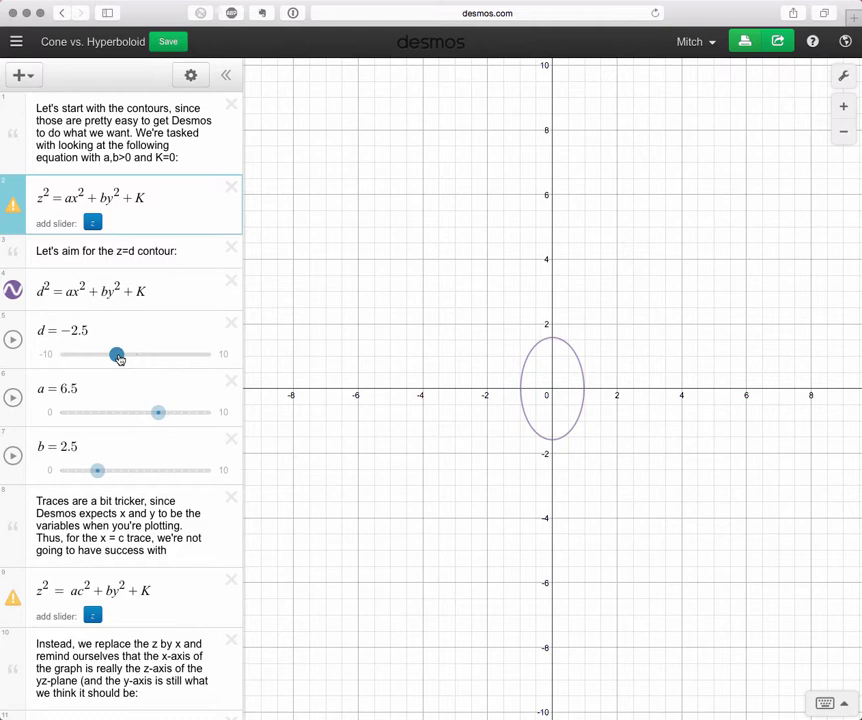
# Set d to 5 and a to 5, trying b along the way, to enlarge the ellipse
pyautogui.moveTo(118, 357); pyautogui.dragTo(175, 362)
pyautogui.click(159, 412)
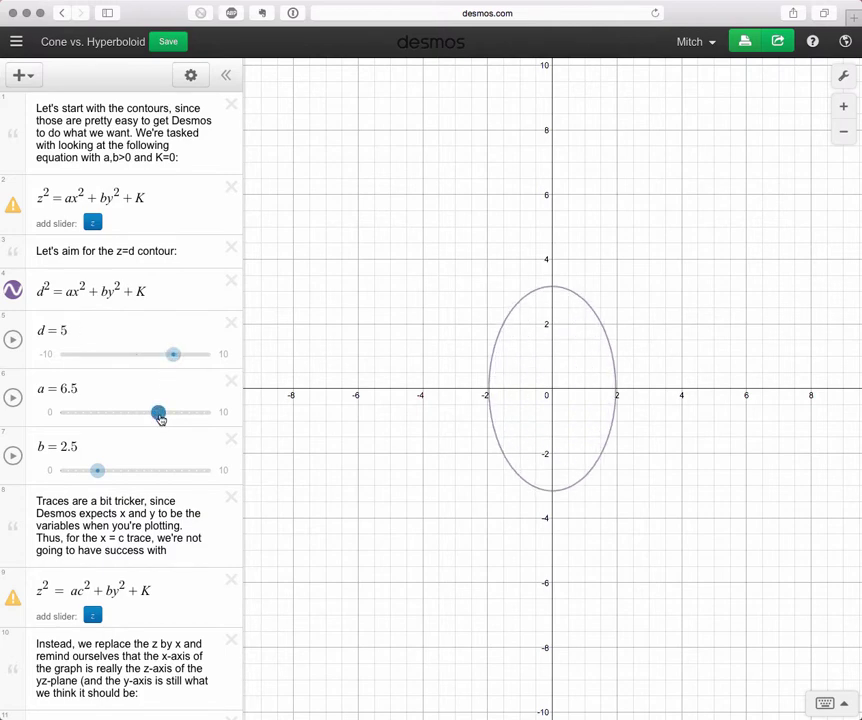
pyautogui.moveTo(160, 417); pyautogui.dragTo(137, 418)
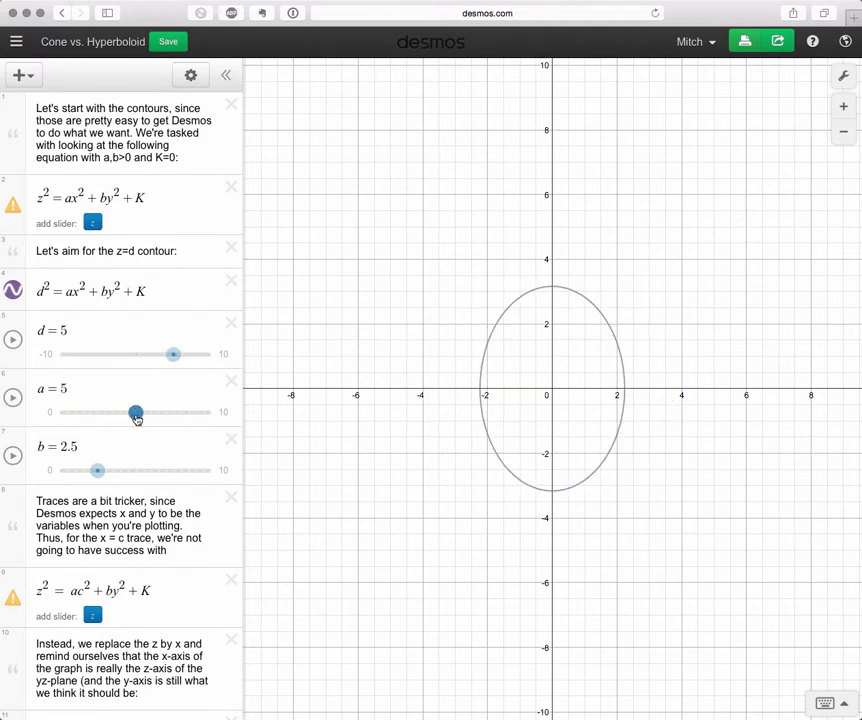
pyautogui.moveTo(97, 470)
pyautogui.mouseDown()
pyautogui.moveTo(171, 477)
pyautogui.moveTo(96, 473)
pyautogui.mouseUp()
pyautogui.moveTo(131, 415); pyautogui.dragTo(137, 416)
pyautogui.scroll(-2, 111, 546)
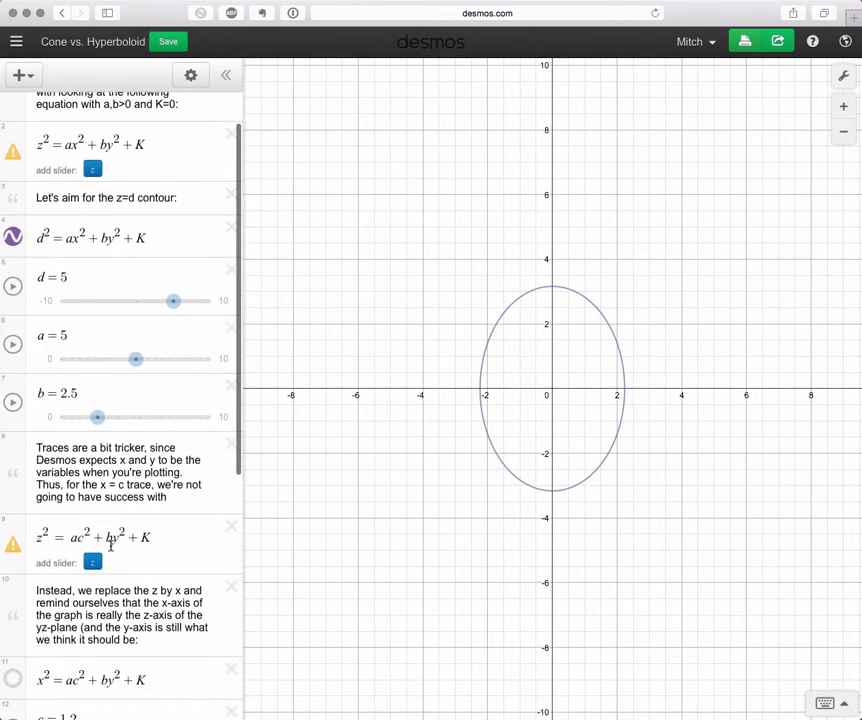
# Show the green x-trace hyperbola again
pyautogui.scroll(-1, 111, 546)
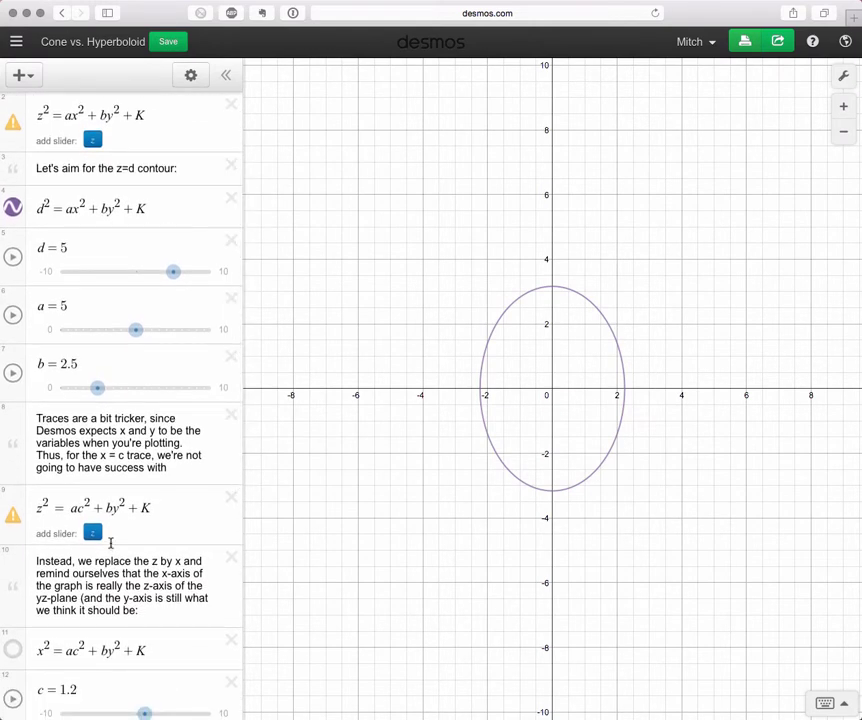
pyautogui.scroll(-1, 119, 512)
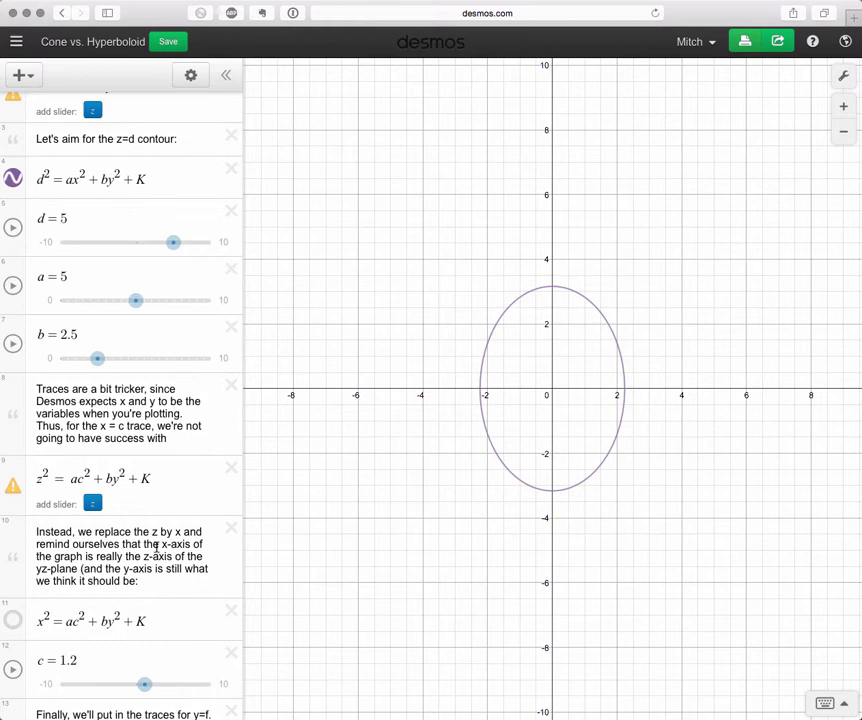
pyautogui.scroll(-2, 60, 553)
pyautogui.click(12, 578)
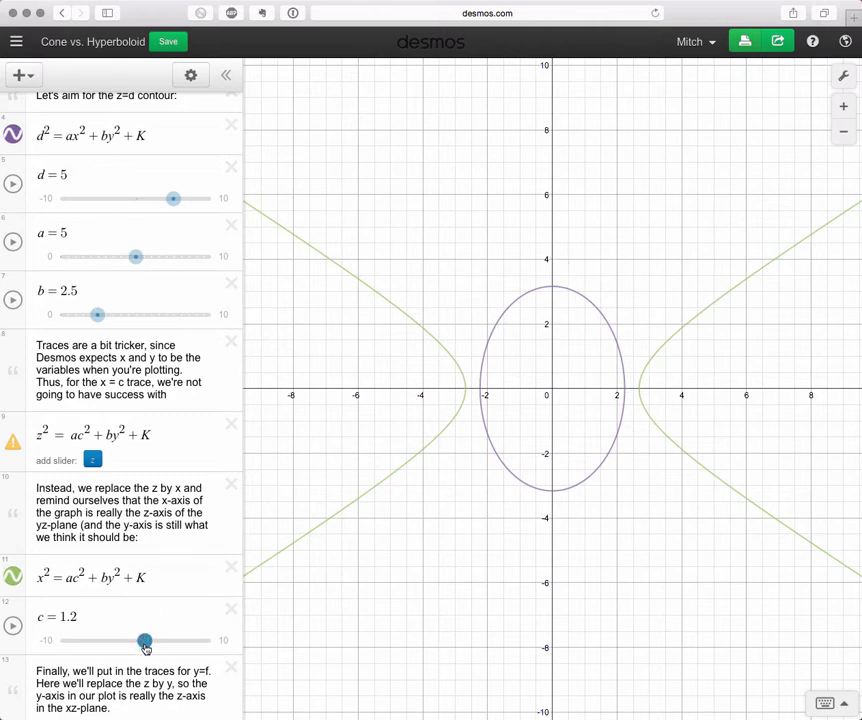
# Vary c, b and a, settling on c = 1.4, a = 4.5 and b = 2.5
pyautogui.moveTo(145, 642)
pyautogui.mouseDown()
pyautogui.moveTo(160, 647)
pyautogui.moveTo(136, 649)
pyautogui.mouseUp()
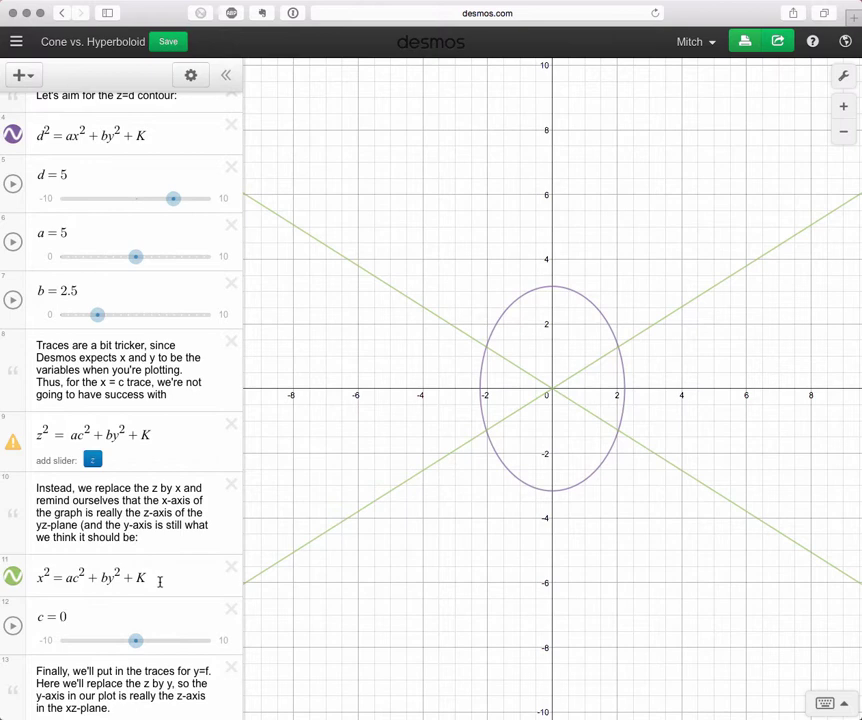
pyautogui.moveTo(135, 641); pyautogui.dragTo(124, 642)
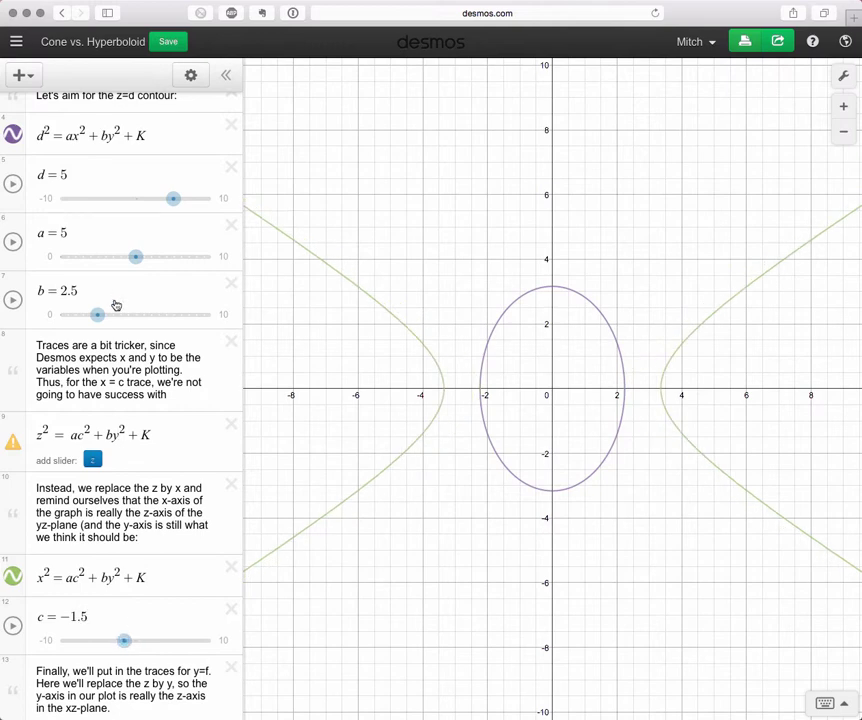
pyautogui.moveTo(97, 314)
pyautogui.mouseDown()
pyautogui.moveTo(119, 314)
pyautogui.moveTo(97, 314)
pyautogui.mouseUp()
pyautogui.moveTo(135, 257)
pyautogui.mouseDown()
pyautogui.moveTo(112, 256)
pyautogui.moveTo(168, 262)
pyautogui.moveTo(128, 261)
pyautogui.mouseUp()
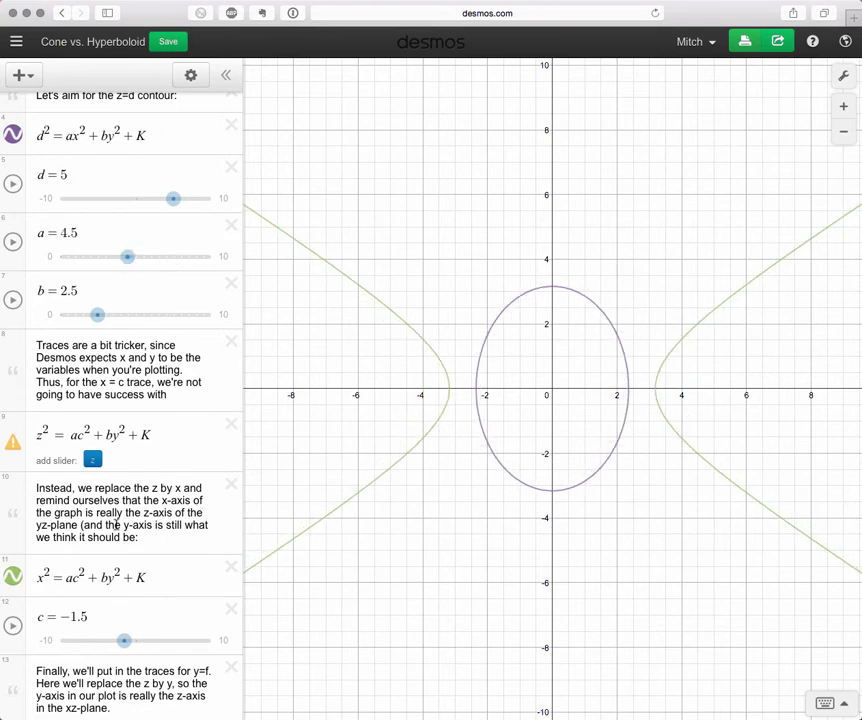
pyautogui.moveTo(124, 640); pyautogui.dragTo(148, 647)
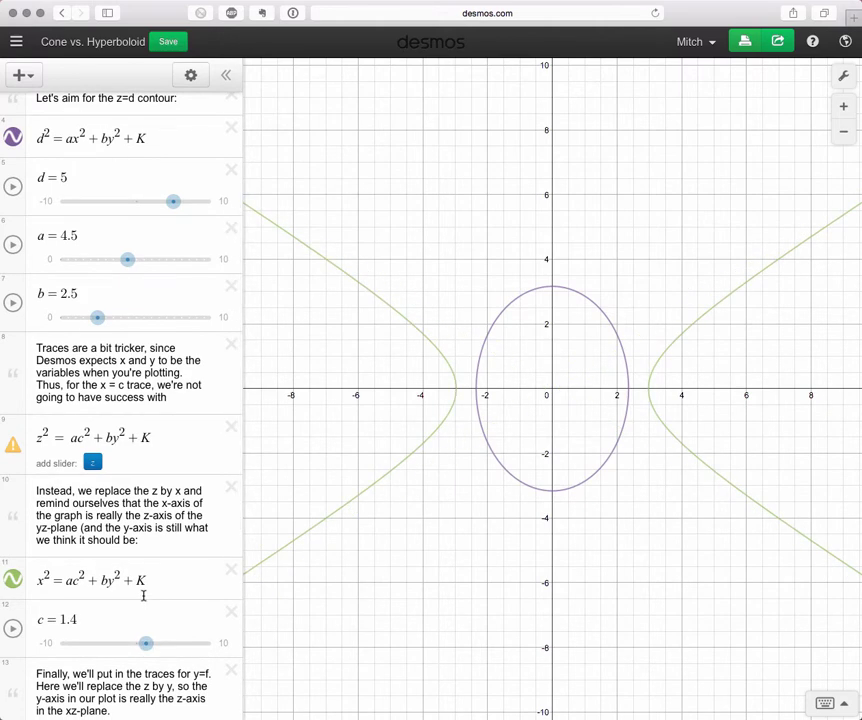
pyautogui.scroll(-3, 143, 596)
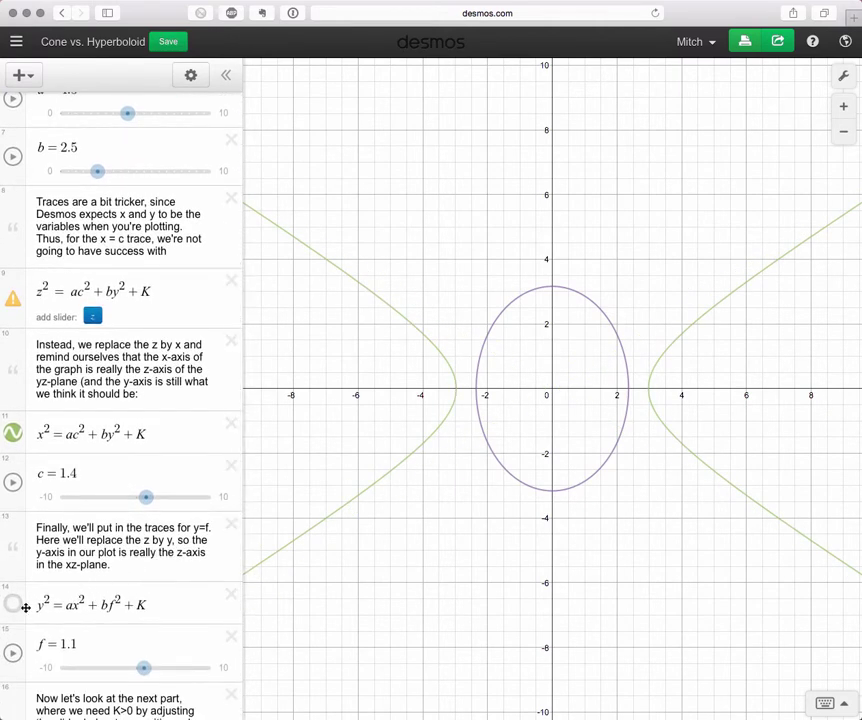
# Show the blue y-trace and briefly change its y² term to z² and back
pyautogui.click(15, 605)
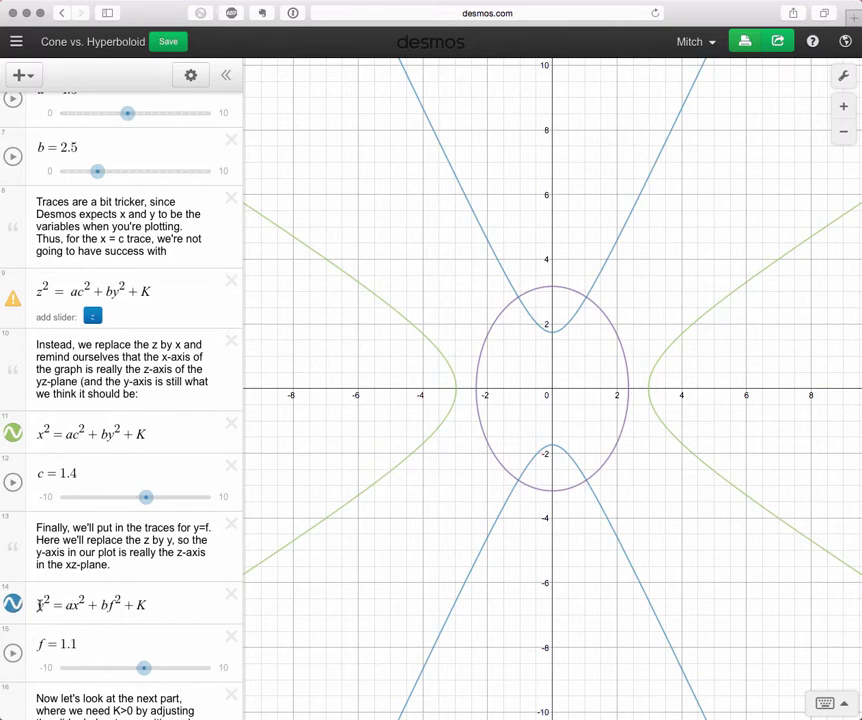
pyautogui.click(39, 605)
pyautogui.press('BackSpace')
pyautogui.write('z')
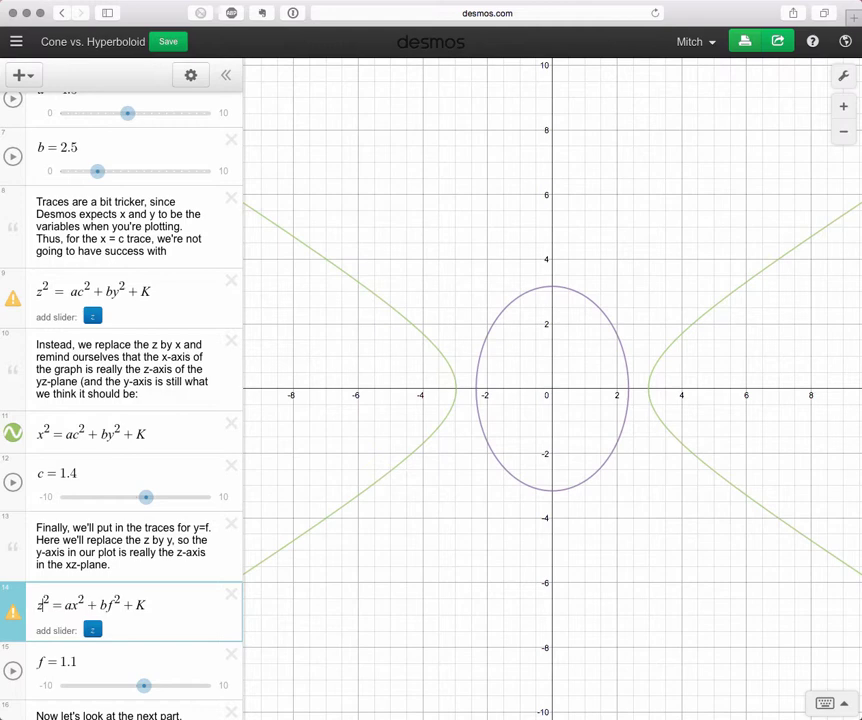
pyautogui.press('BackSpace')
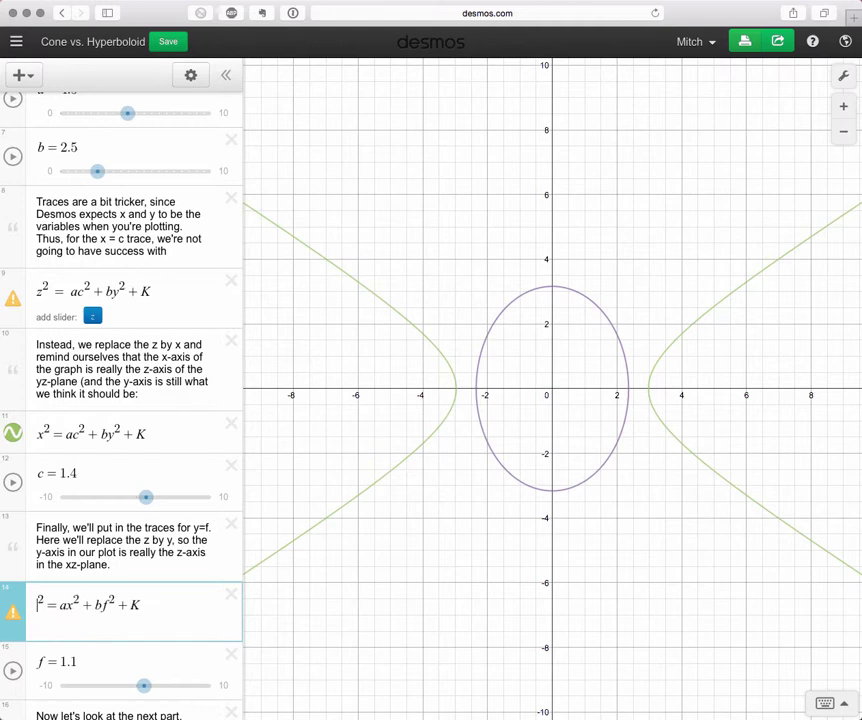
pyautogui.write('y')
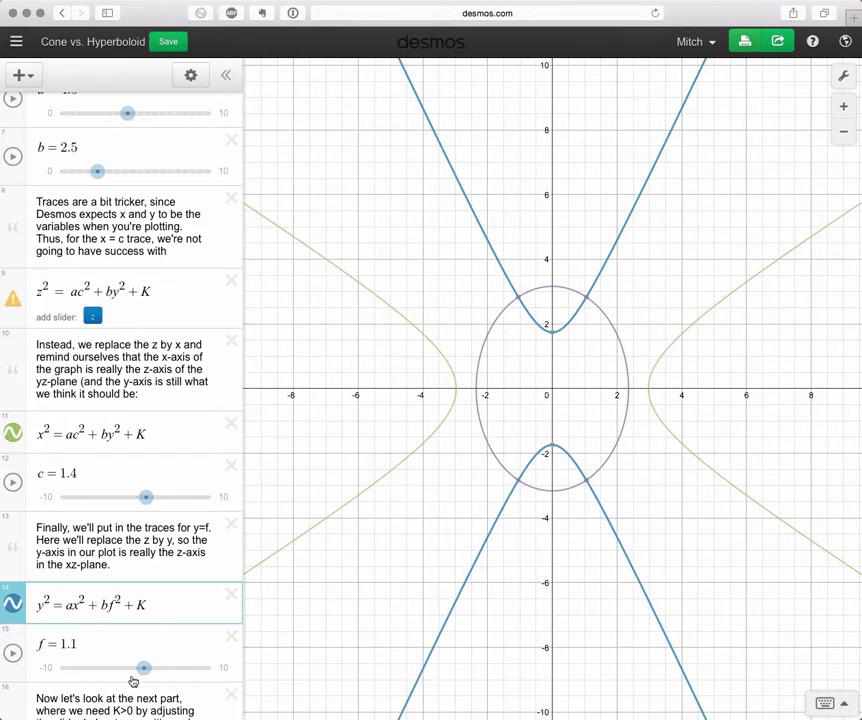
# Set f and c to 0 so the traces become crossing lines, then hide the blue trace
pyautogui.moveTo(143, 667); pyautogui.dragTo(136, 668)
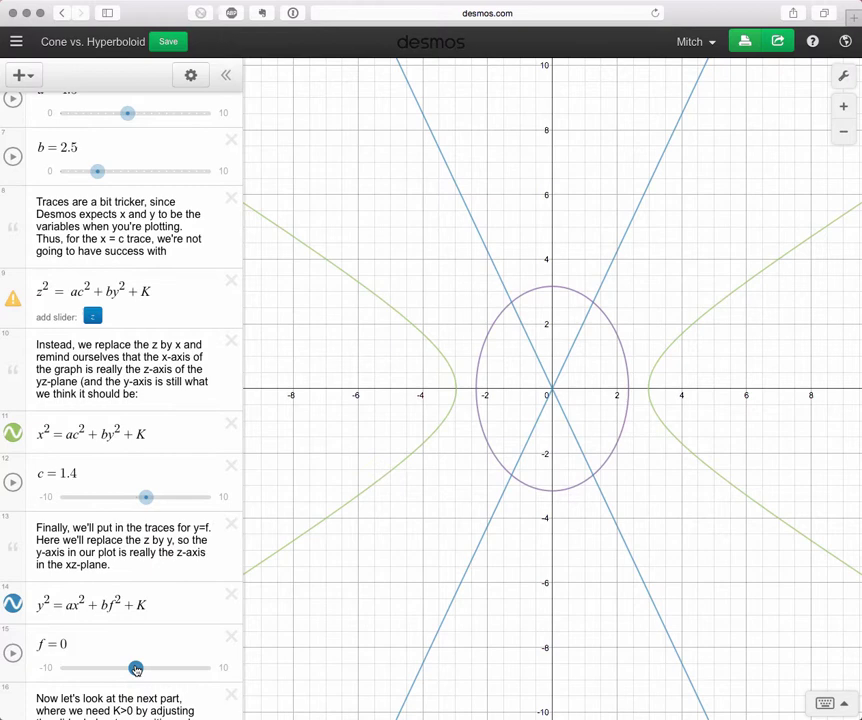
pyautogui.moveTo(136, 668)
pyautogui.mouseDown()
pyautogui.moveTo(116, 669)
pyautogui.moveTo(136, 668)
pyautogui.mouseUp()
pyautogui.moveTo(140, 500); pyautogui.dragTo(137, 501)
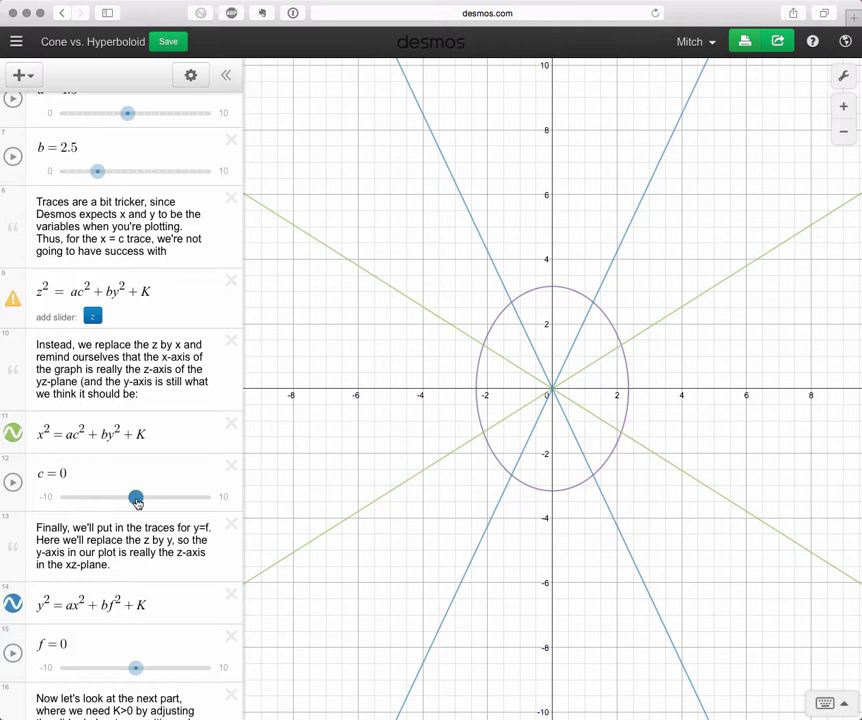
pyautogui.click(13, 604)
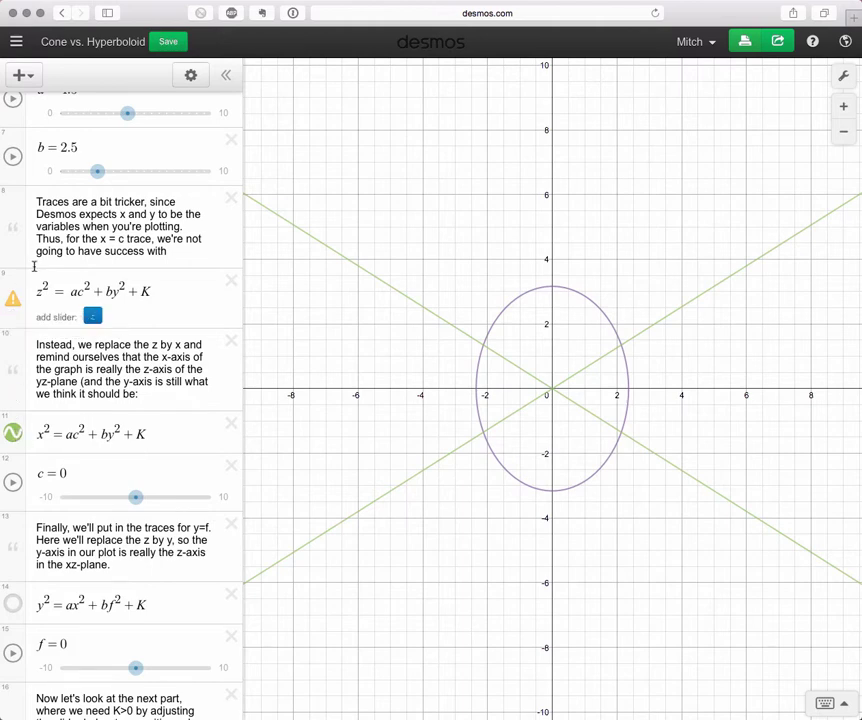
# Hide the contour ellipse and move c around zero to -1.9
pyautogui.scroll(2, 46, 290)
pyautogui.scroll(5, 46, 290)
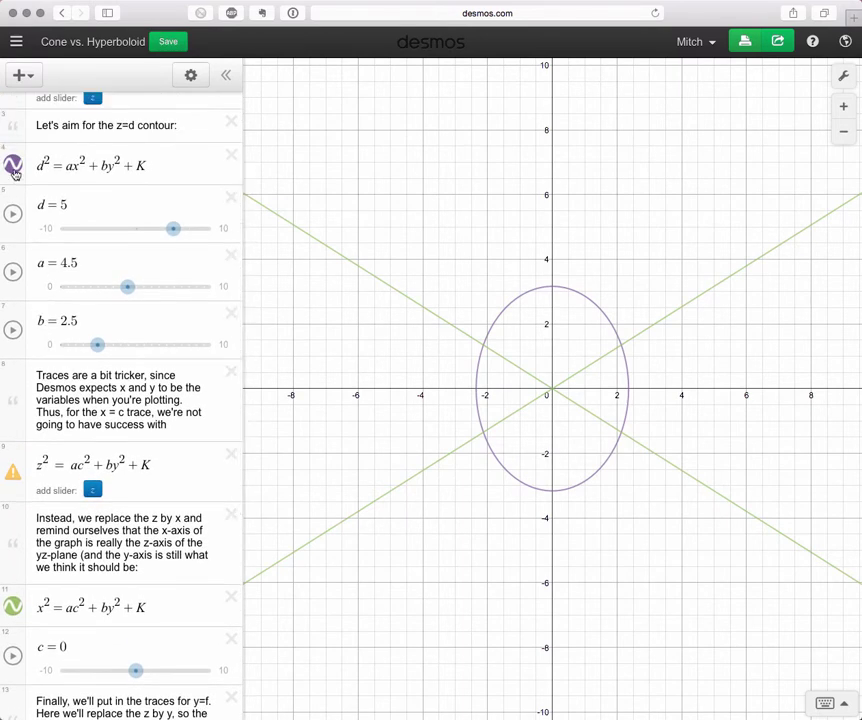
pyautogui.click(13, 164)
pyautogui.scroll(-5, 74, 395)
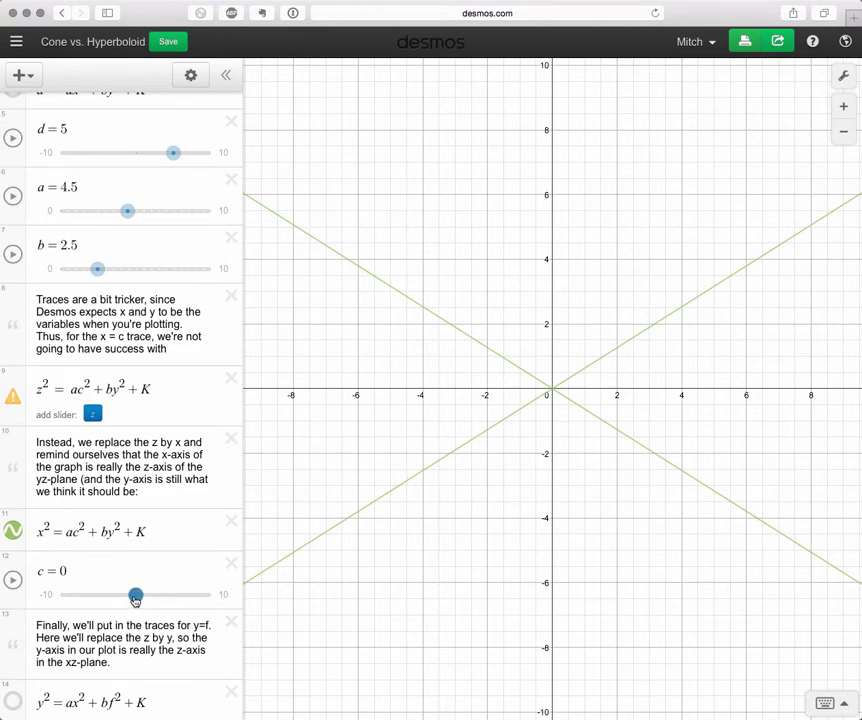
pyautogui.moveTo(135, 596)
pyautogui.mouseDown()
pyautogui.moveTo(142, 597)
pyautogui.moveTo(121, 595)
pyautogui.mouseUp()
# Show the blue y-trace again and raise f to 1.3
pyautogui.scroll(-2, 42, 629)
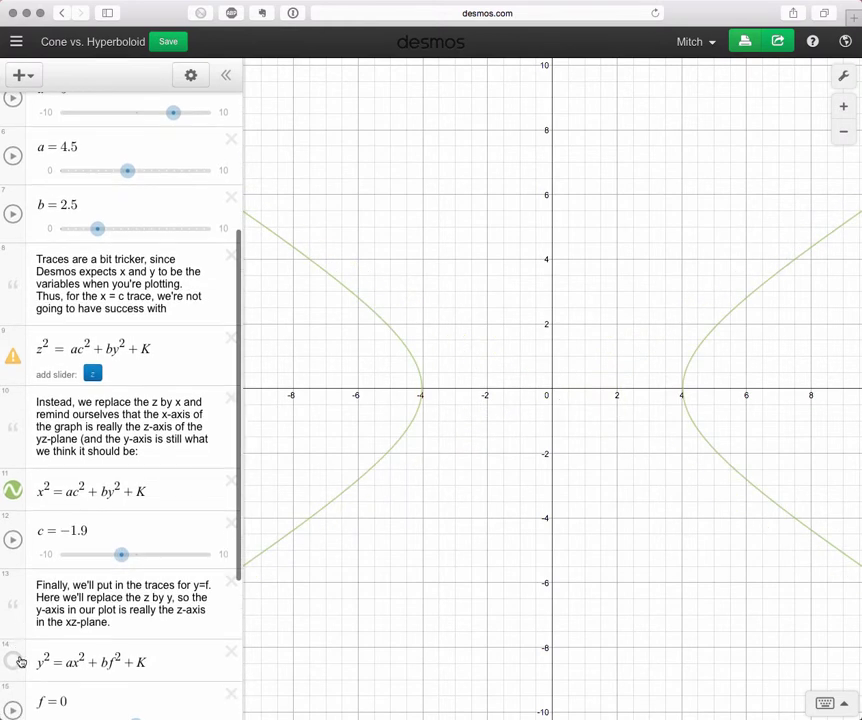
pyautogui.click(19, 661)
pyautogui.scroll(-3, 117, 626)
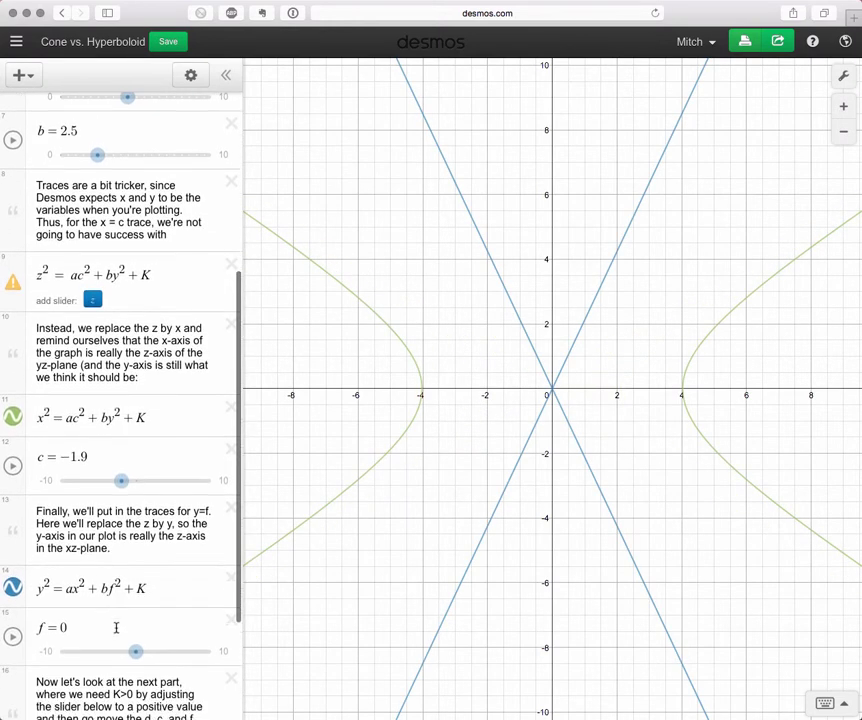
pyautogui.moveTo(136, 654)
pyautogui.mouseDown()
pyautogui.moveTo(151, 654)
pyautogui.moveTo(119, 655)
pyautogui.moveTo(135, 654)
pyautogui.mouseUp()
# Show the z=d contour ellipse and lower d from 5 to 2
pyautogui.scroll(3, 136, 493)
pyautogui.scroll(3, 136, 493)
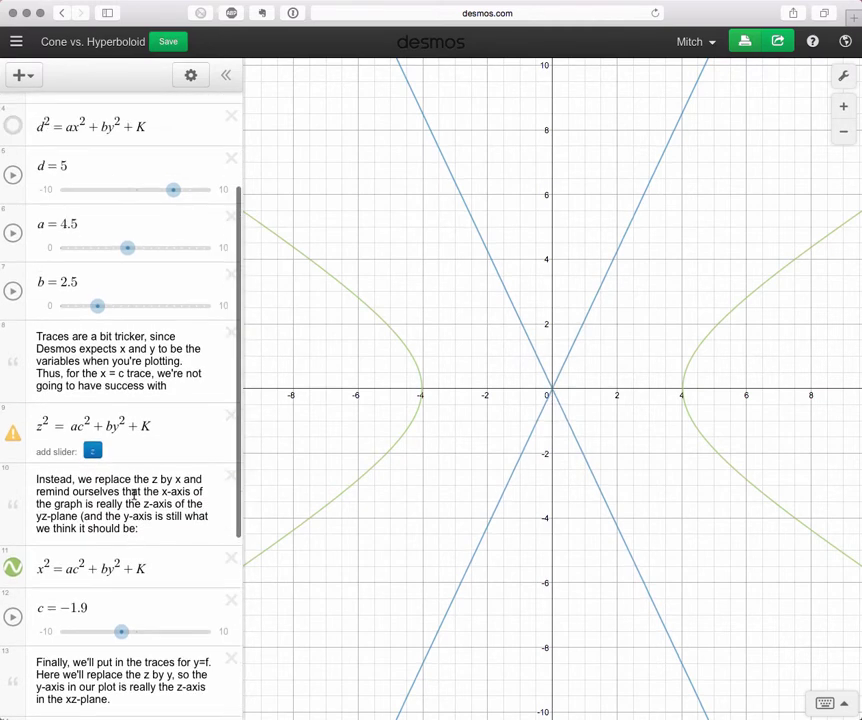
pyautogui.click(14, 192)
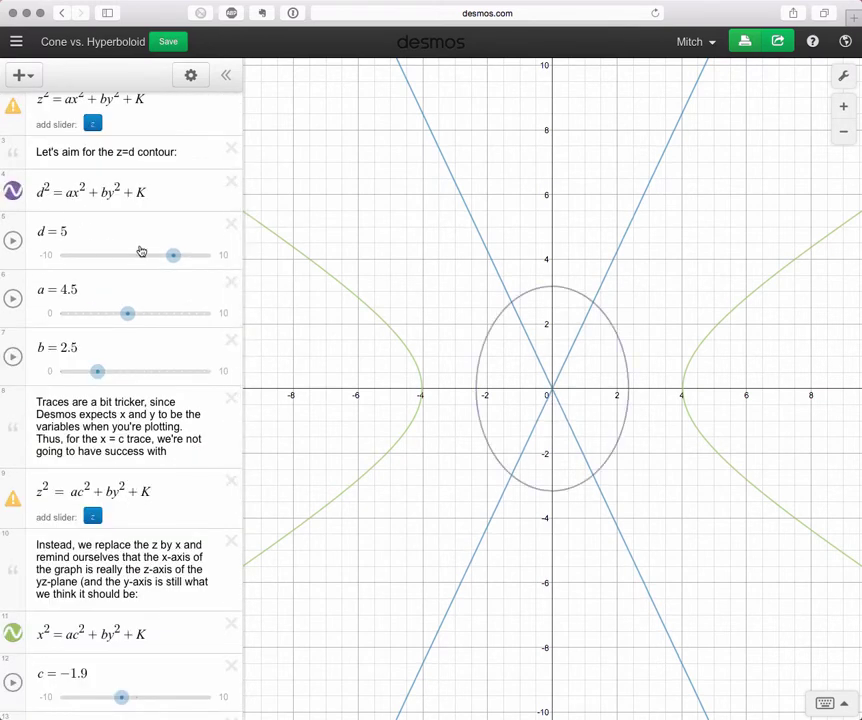
pyautogui.moveTo(173, 255); pyautogui.dragTo(150, 254)
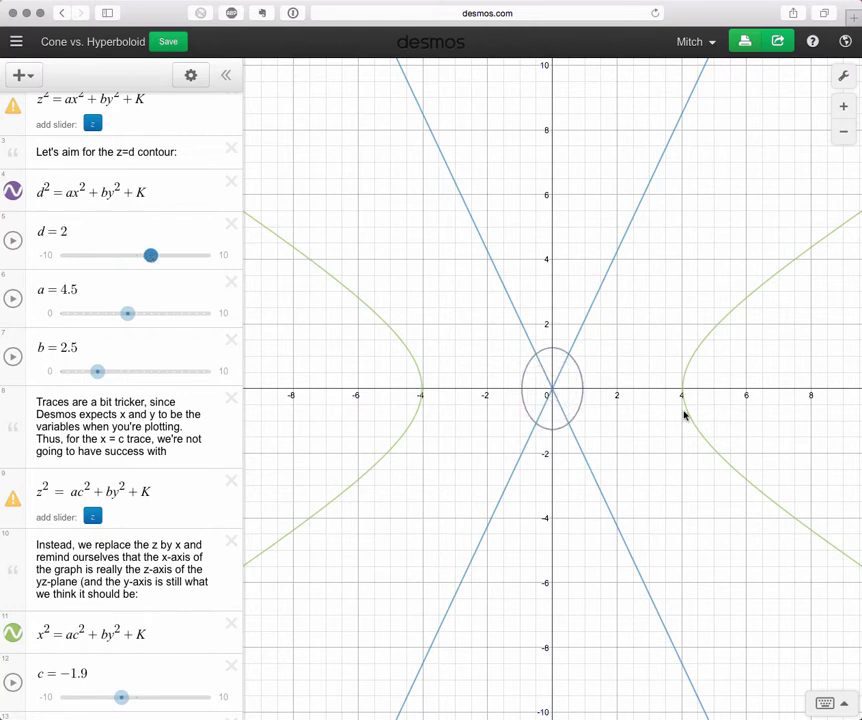
pyautogui.press('super+Tab')
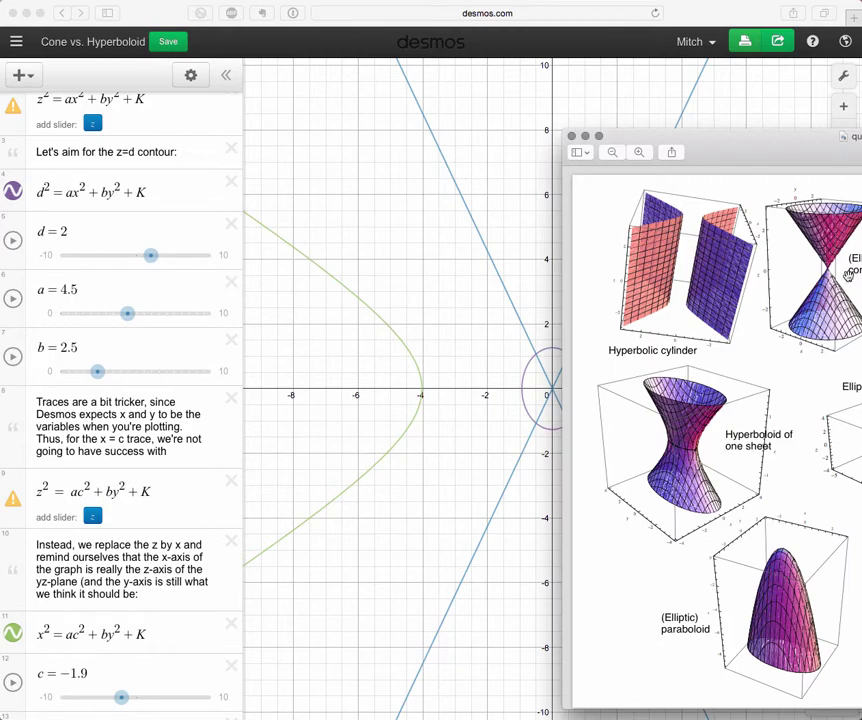
# Review the full quadric surface image sheet in Preview, then return to the Desmos graph
pyautogui.moveTo(855, 157); pyautogui.dragTo(486, 157)
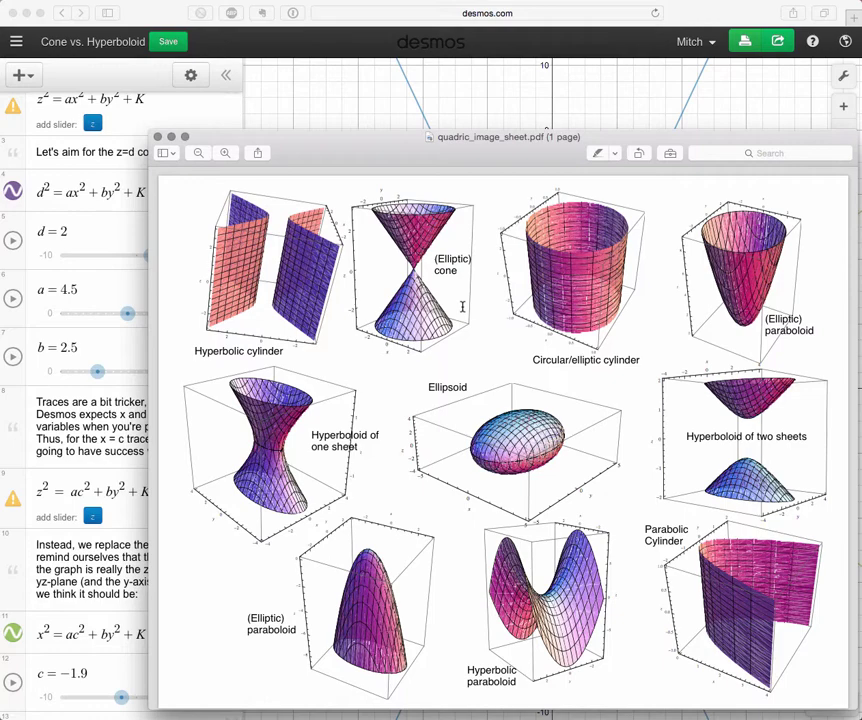
pyautogui.moveTo(413, 148); pyautogui.dragTo(841, 158)
pyautogui.click(405, 289)
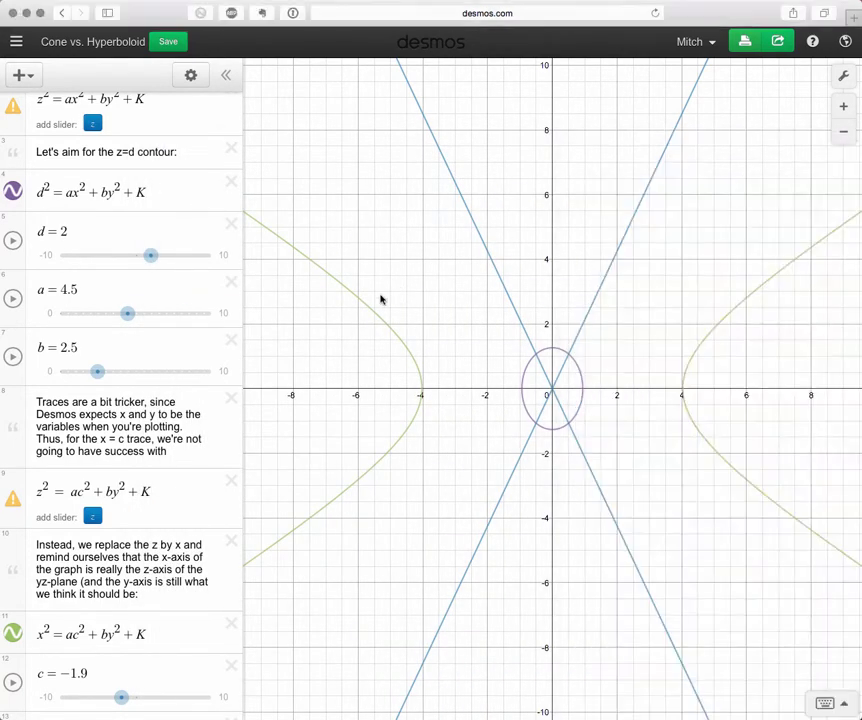
# Raise K from 0 to 3 and hide the x=c and y=f trace curves
pyautogui.scroll(-10, 101, 497)
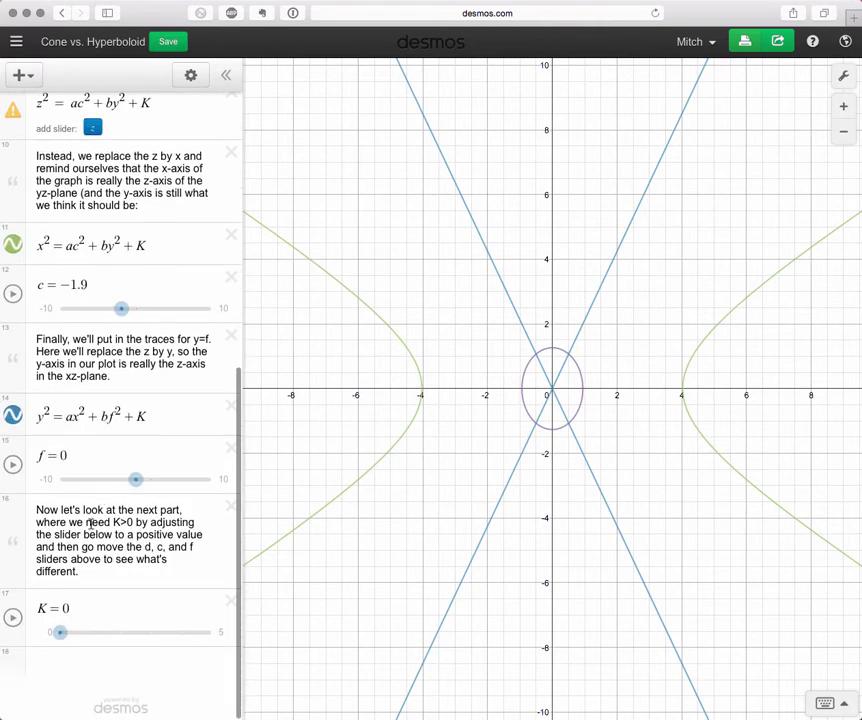
pyautogui.moveTo(52, 635); pyautogui.dragTo(150, 634)
pyautogui.scroll(5, 150, 405)
pyautogui.scroll(-2, 146, 383)
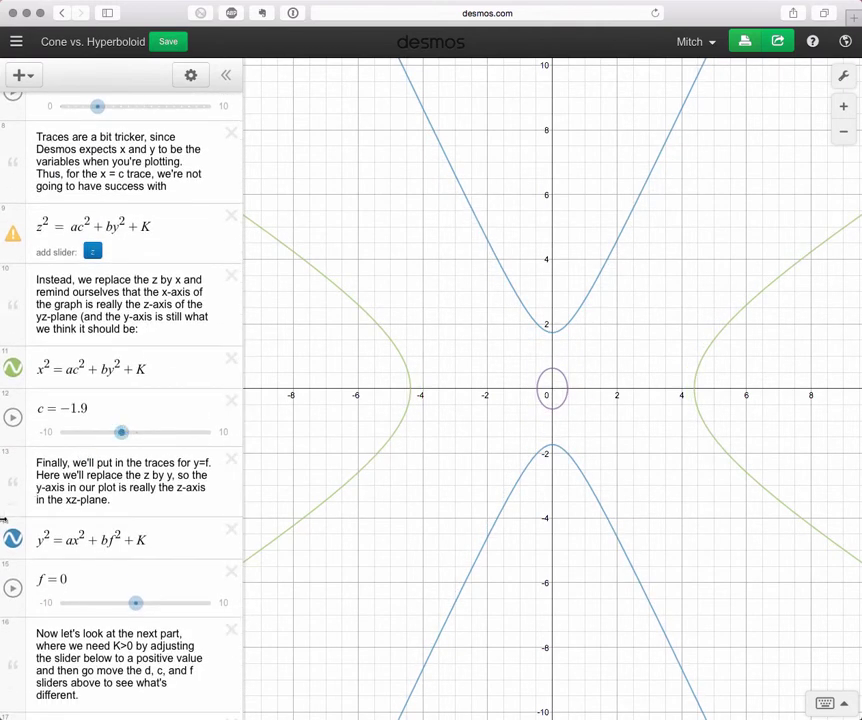
pyautogui.click(14, 541)
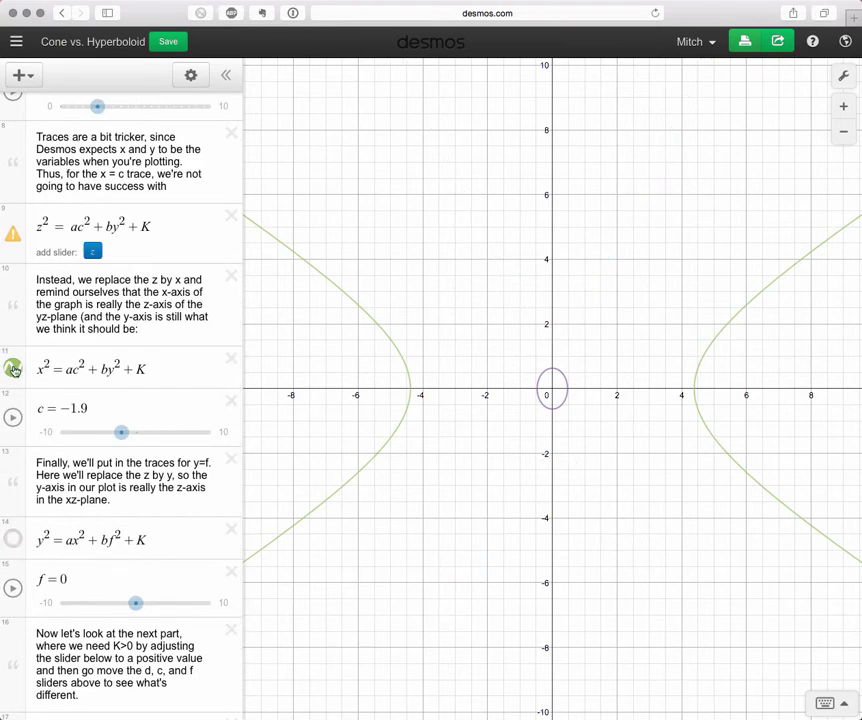
pyautogui.click(13, 368)
pyautogui.scroll(8, 82, 305)
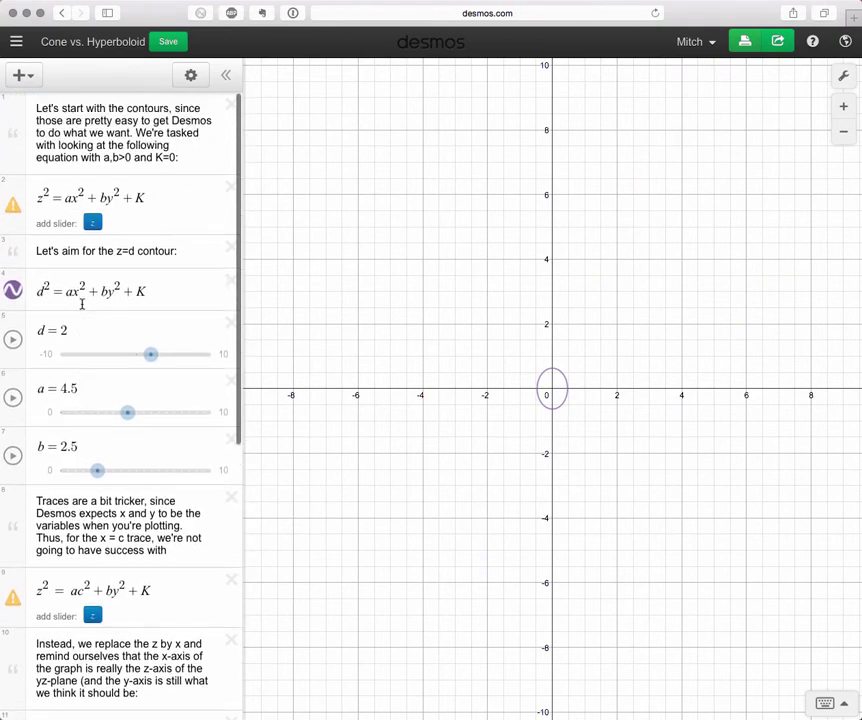
# Sweep the contour height d through negative values to 0
pyautogui.moveTo(151, 354); pyautogui.dragTo(125, 358)
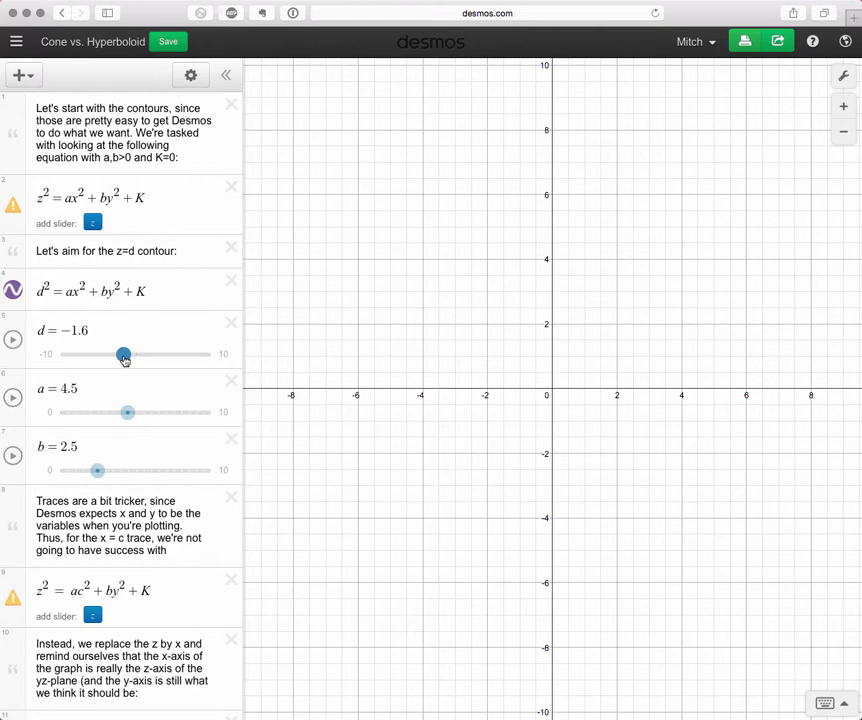
pyautogui.moveTo(124, 358)
pyautogui.mouseDown()
pyautogui.moveTo(116, 358)
pyautogui.moveTo(136, 358)
pyautogui.mouseUp()
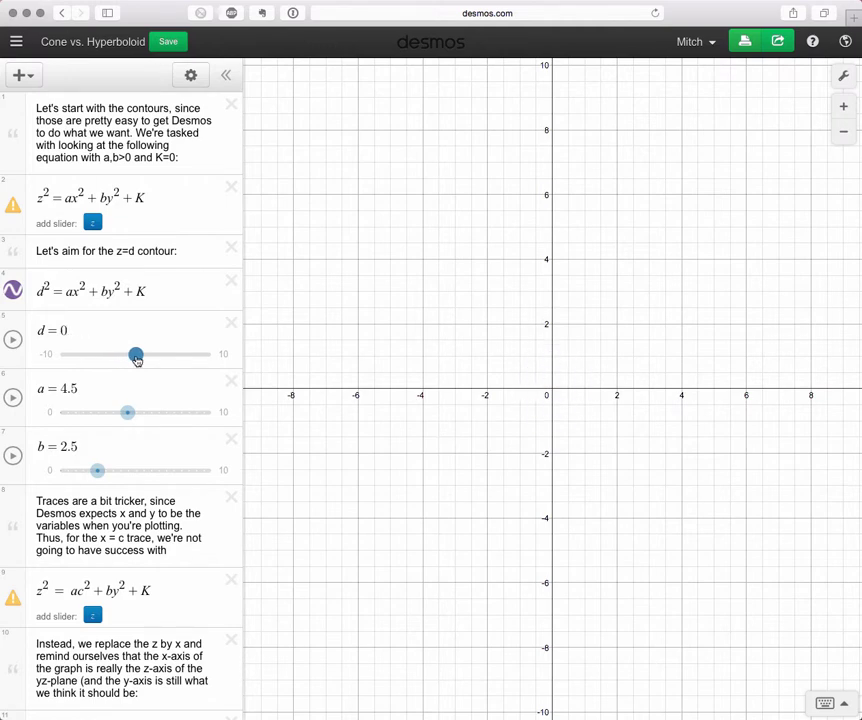
pyautogui.scroll(-10, 152, 358)
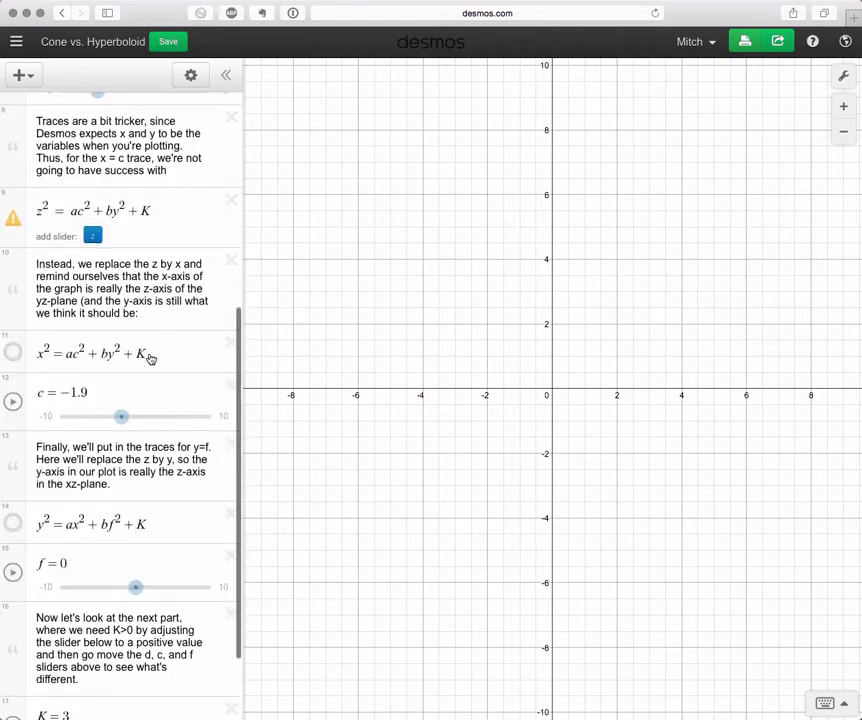
pyautogui.scroll(10, 150, 356)
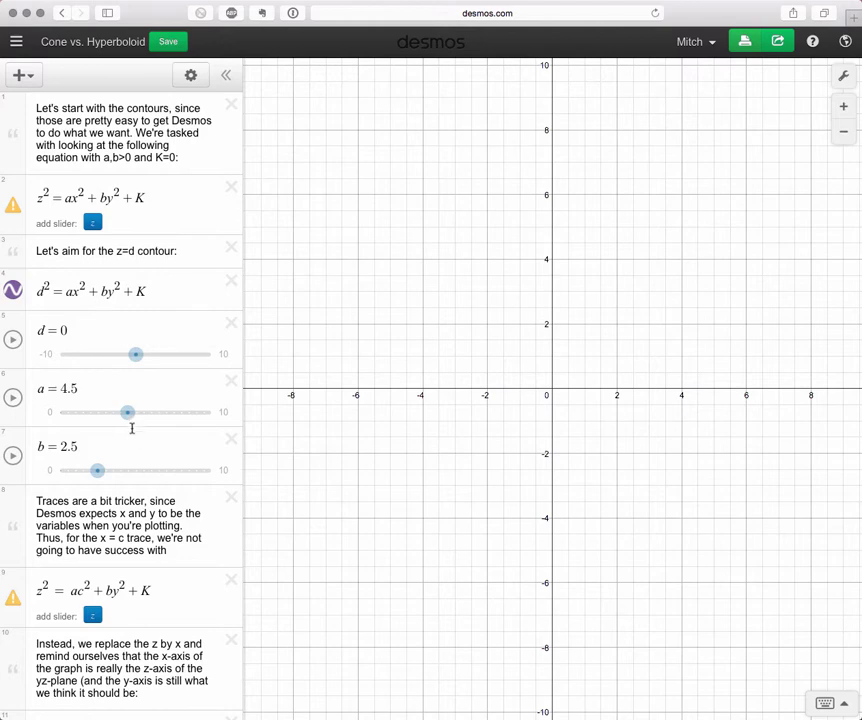
# Set a and b to 1 and d to 1.5, giving a circular contour
pyautogui.moveTo(127, 412); pyautogui.dragTo(76, 414)
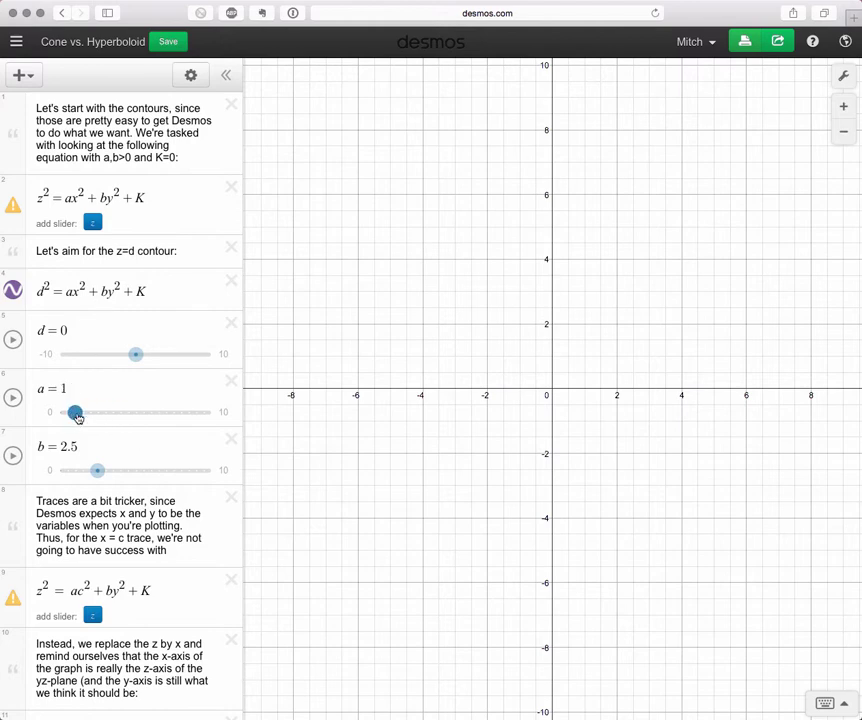
pyautogui.moveTo(97, 470); pyautogui.dragTo(77, 474)
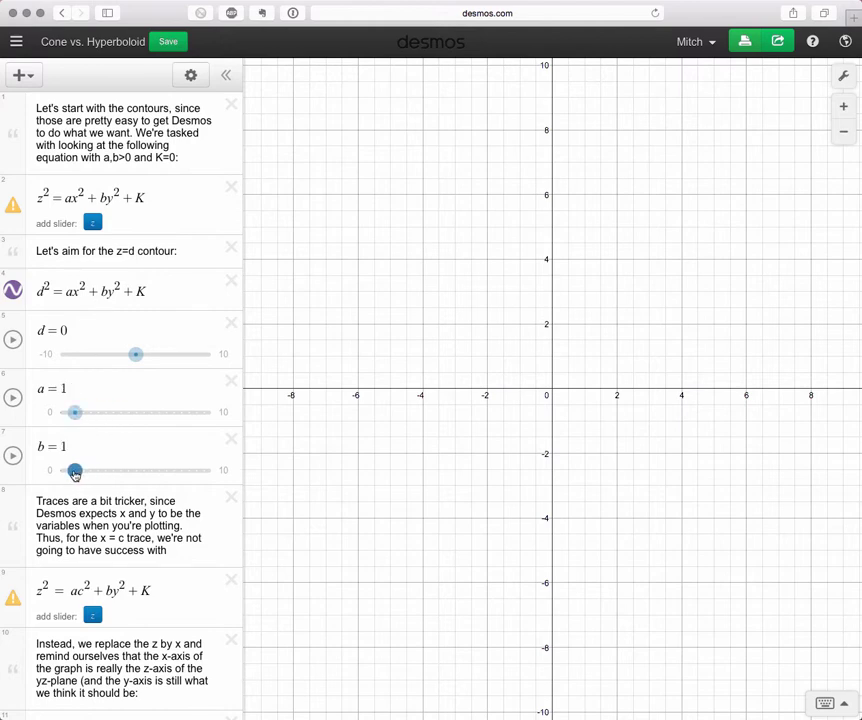
pyautogui.moveTo(136, 355)
pyautogui.mouseDown()
pyautogui.moveTo(155, 356)
pyautogui.moveTo(147, 356)
pyautogui.mouseUp()
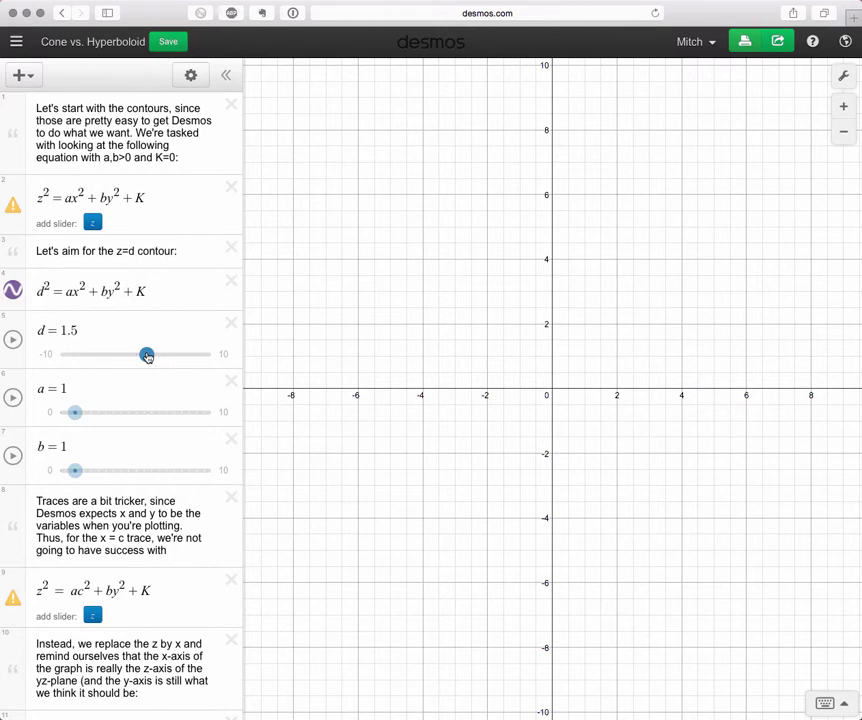
pyautogui.moveTo(147, 357); pyautogui.dragTo(147, 356)
# Sweep d through -1.8 and -0.8, then raise a to 2.5 and b to 4.5
pyautogui.moveTo(146, 357); pyautogui.dragTo(125, 358)
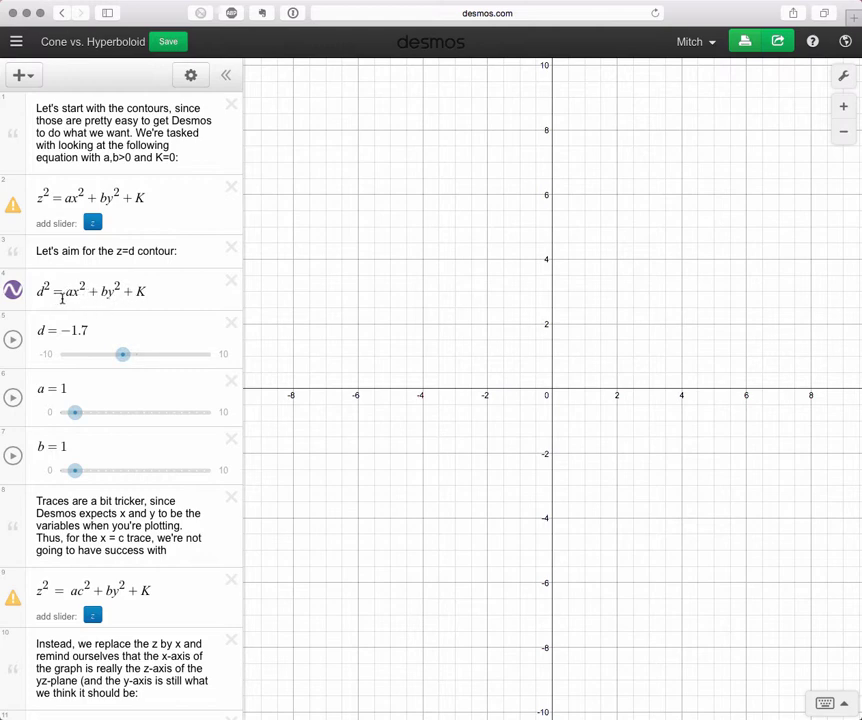
pyautogui.moveTo(123, 362)
pyautogui.mouseDown()
pyautogui.moveTo(133, 362)
pyautogui.moveTo(123, 362)
pyautogui.mouseUp()
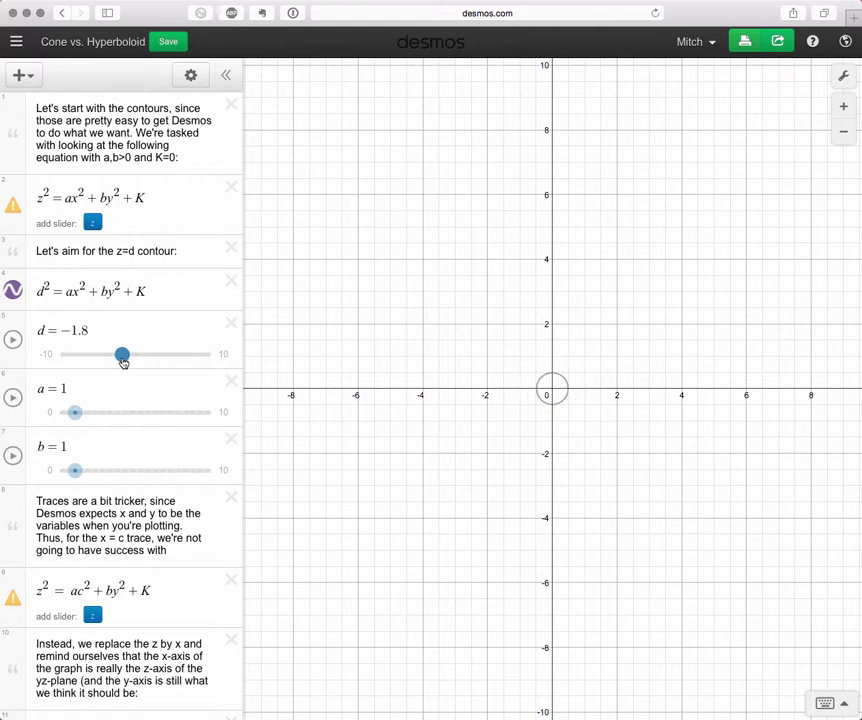
pyautogui.moveTo(123, 362); pyautogui.dragTo(123, 362)
pyautogui.moveTo(123, 360); pyautogui.dragTo(130, 362)
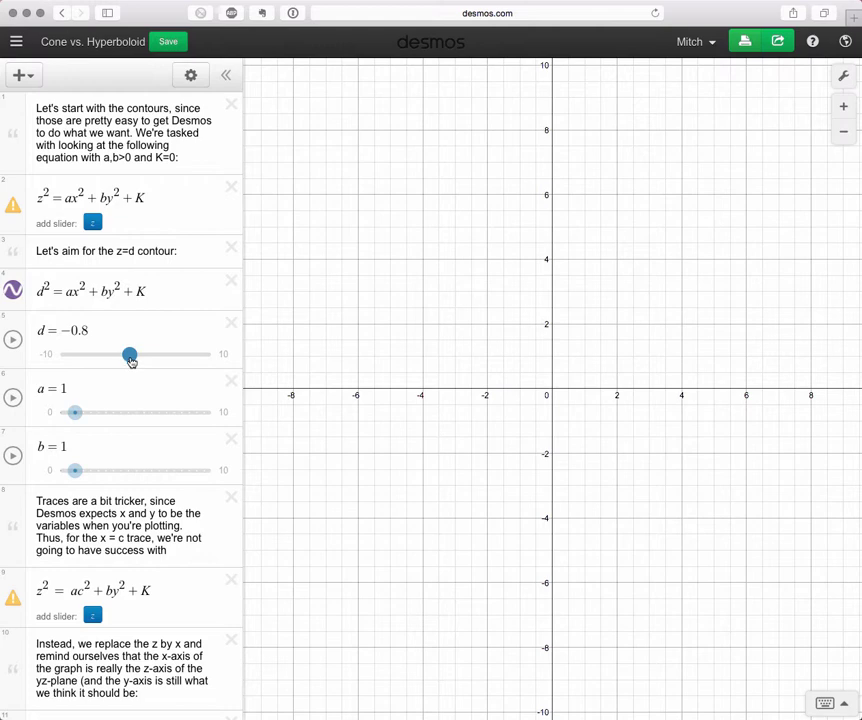
pyautogui.moveTo(130, 358); pyautogui.dragTo(130, 358)
pyautogui.moveTo(74, 412); pyautogui.dragTo(97, 413)
pyautogui.moveTo(70, 474); pyautogui.dragTo(127, 473)
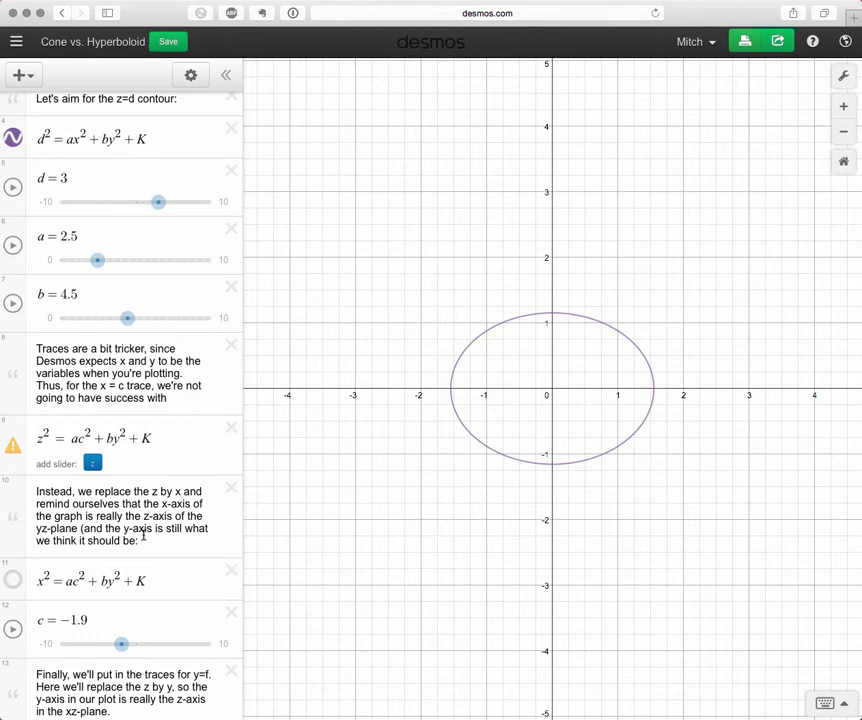
# Show the green x=c and blue y=f traces with c = 1.9 and f = -0.1
pyautogui.click(13, 580)
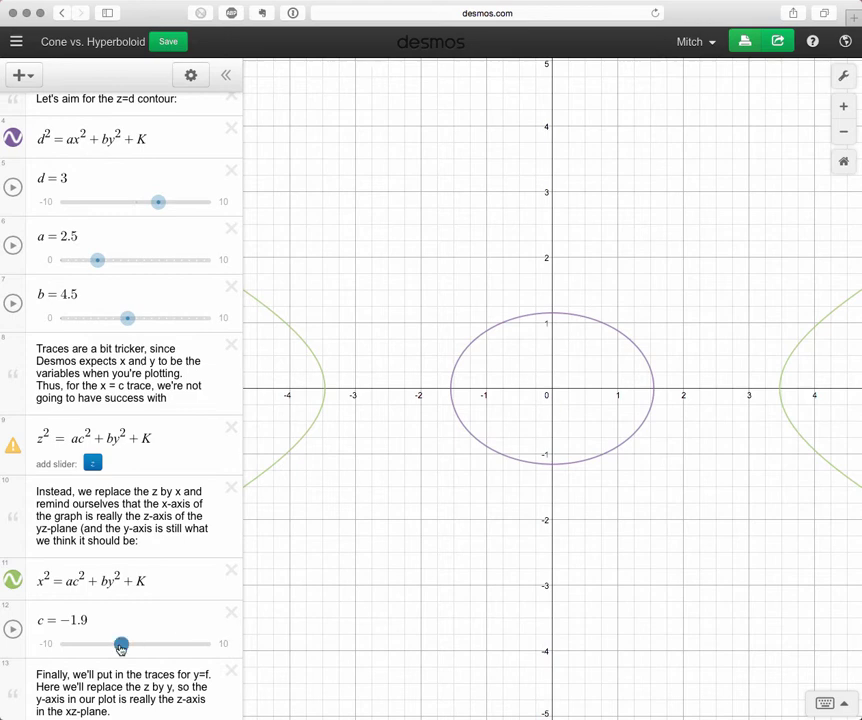
pyautogui.moveTo(121, 647); pyautogui.dragTo(150, 651)
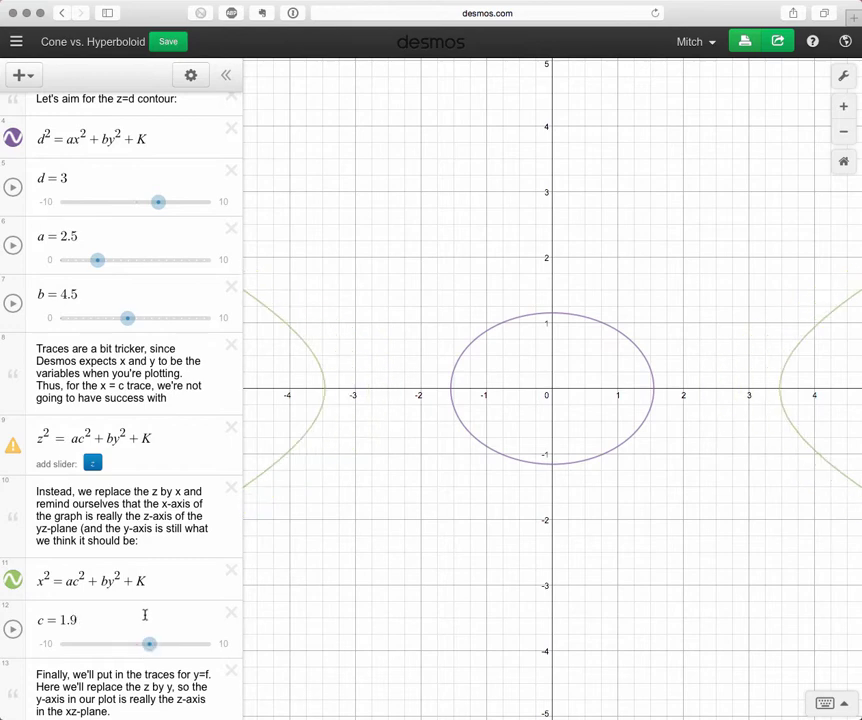
pyautogui.scroll(-5, 145, 615)
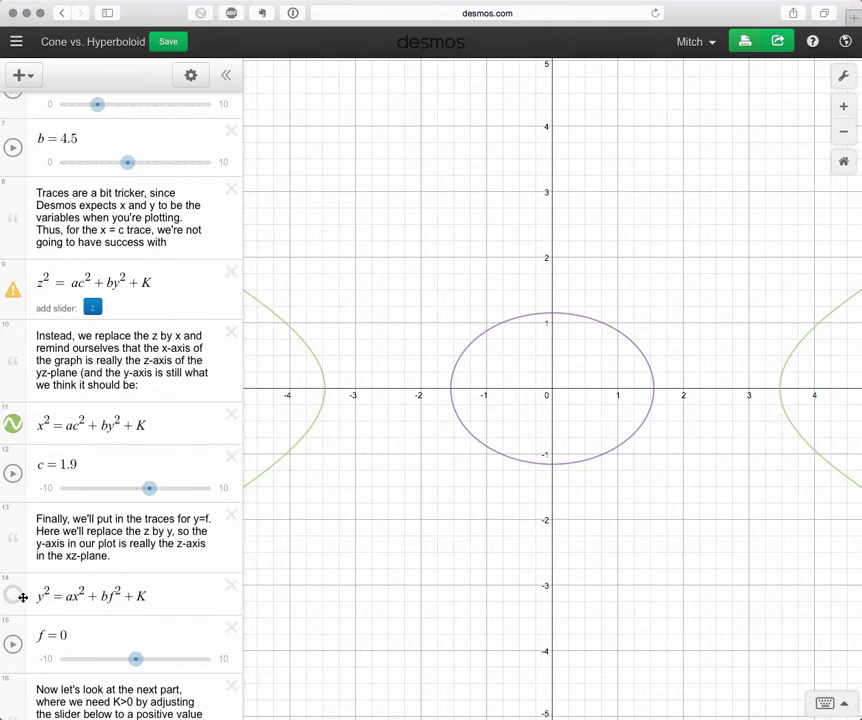
pyautogui.click(13, 596)
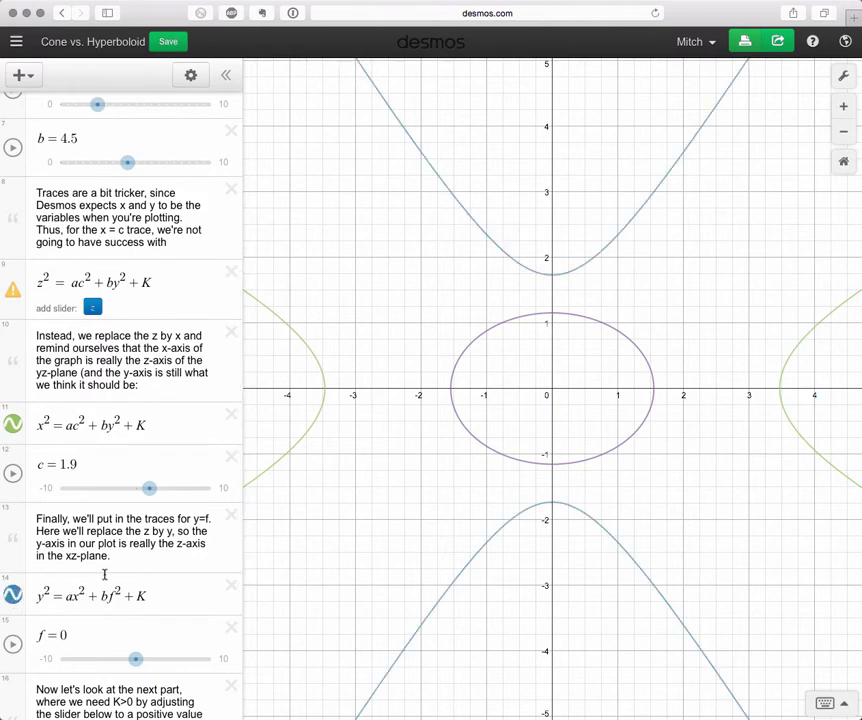
pyautogui.scroll(-3, 104, 574)
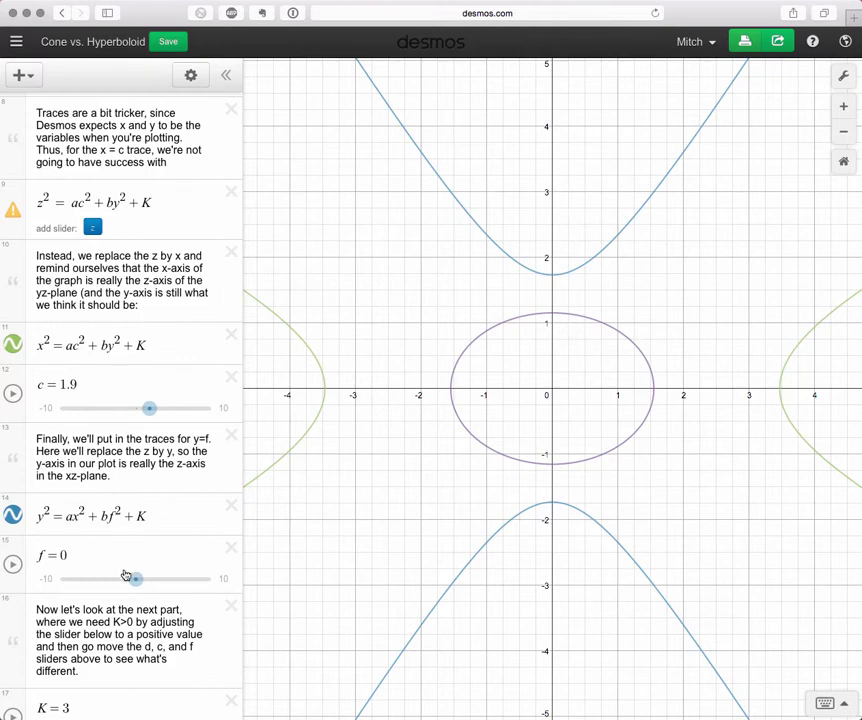
pyautogui.moveTo(125, 575)
pyautogui.mouseDown()
pyautogui.moveTo(135, 578)
pyautogui.moveTo(117, 578)
pyautogui.moveTo(146, 585)
pyautogui.moveTo(135, 584)
pyautogui.mouseUp()
pyautogui.scroll(-2, 135, 584)
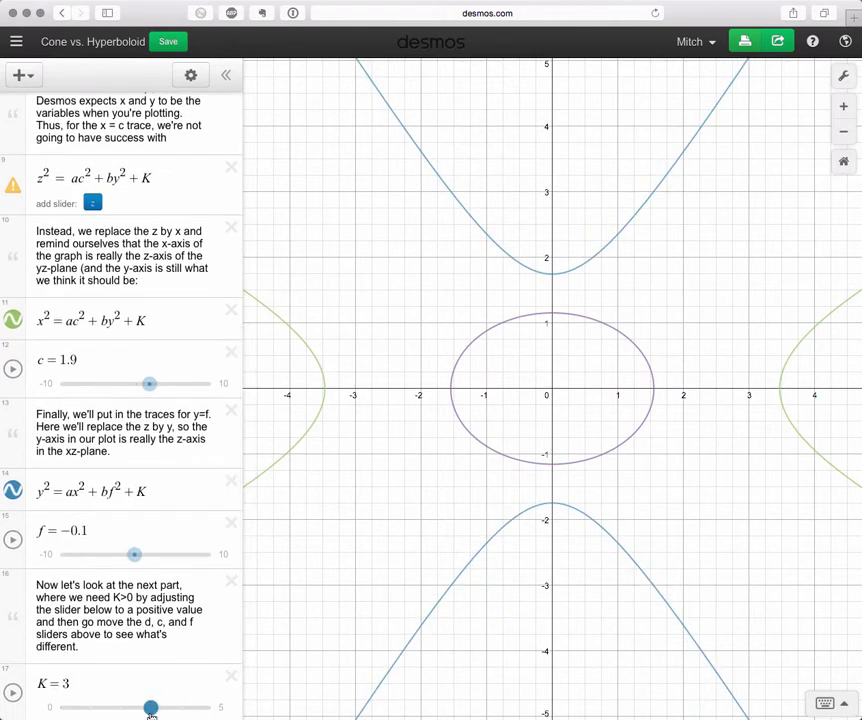
# Raise K from 3 to 4, then drag d below zero and back up to 2.6
pyautogui.moveTo(150, 711); pyautogui.dragTo(178, 690)
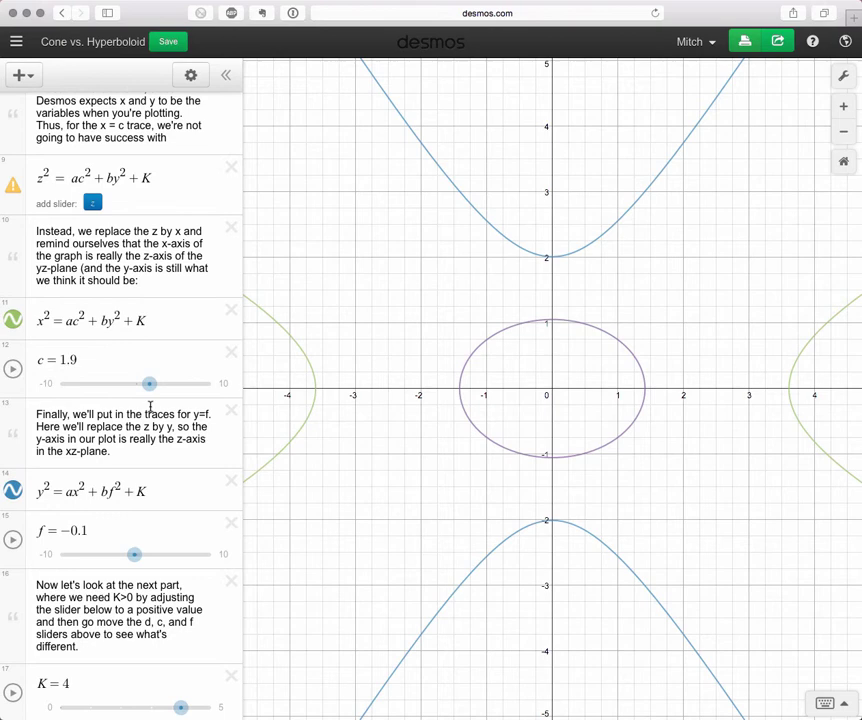
pyautogui.scroll(1, 121, 357)
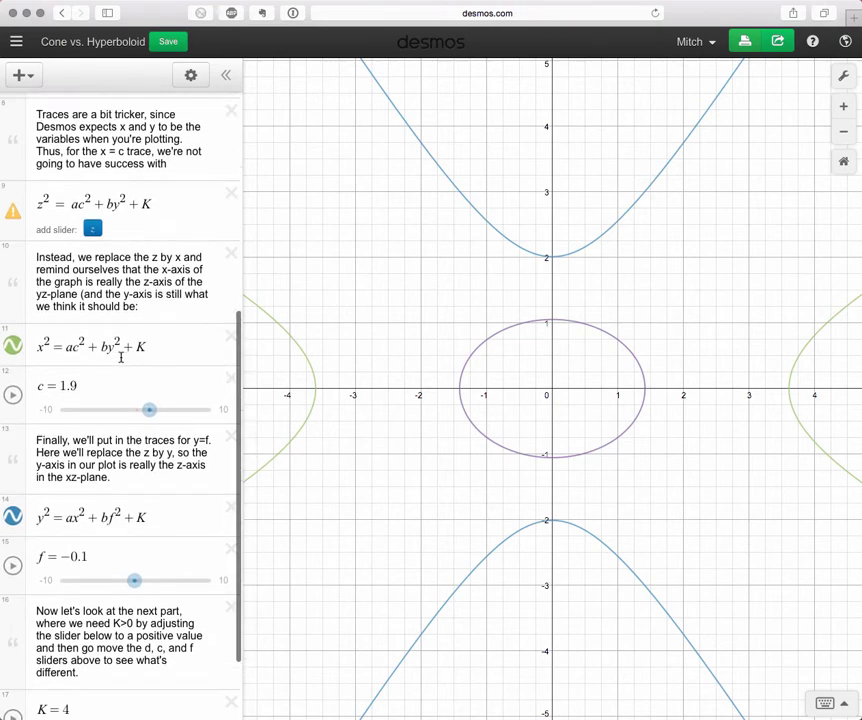
pyautogui.scroll(10, 121, 357)
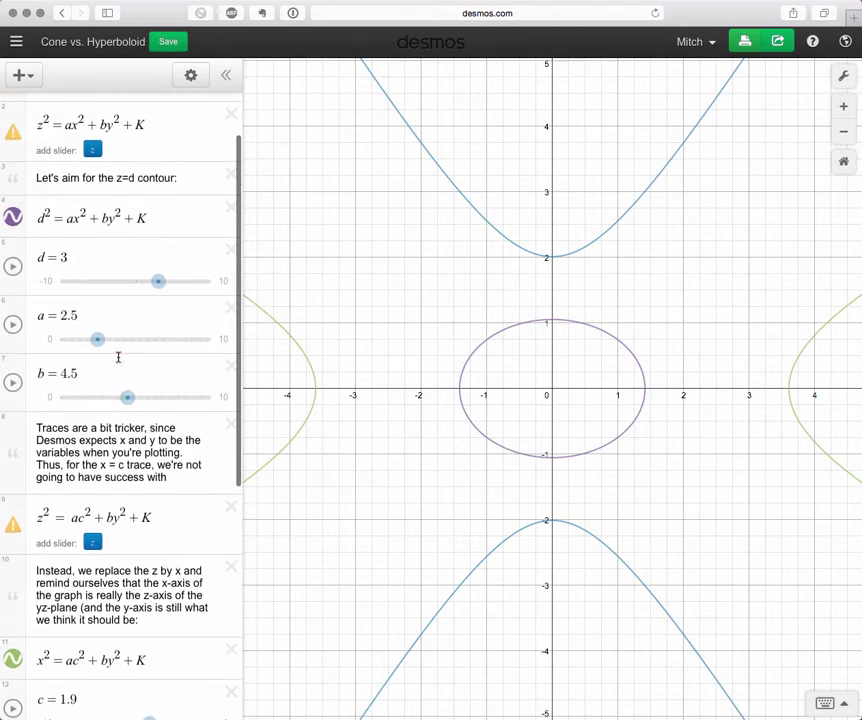
pyautogui.moveTo(158, 281); pyautogui.dragTo(116, 285)
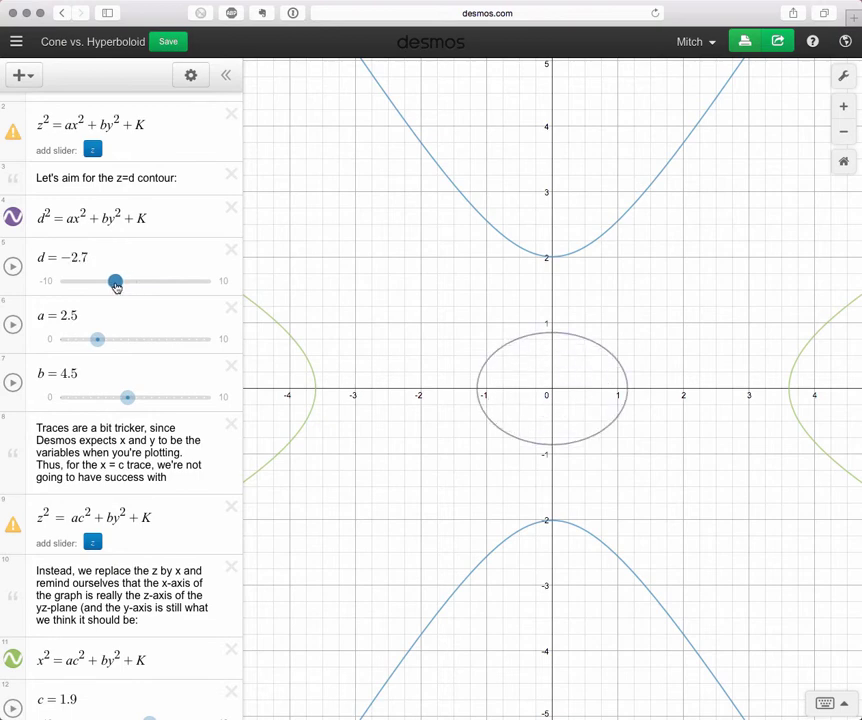
pyautogui.moveTo(116, 285); pyautogui.dragTo(156, 286)
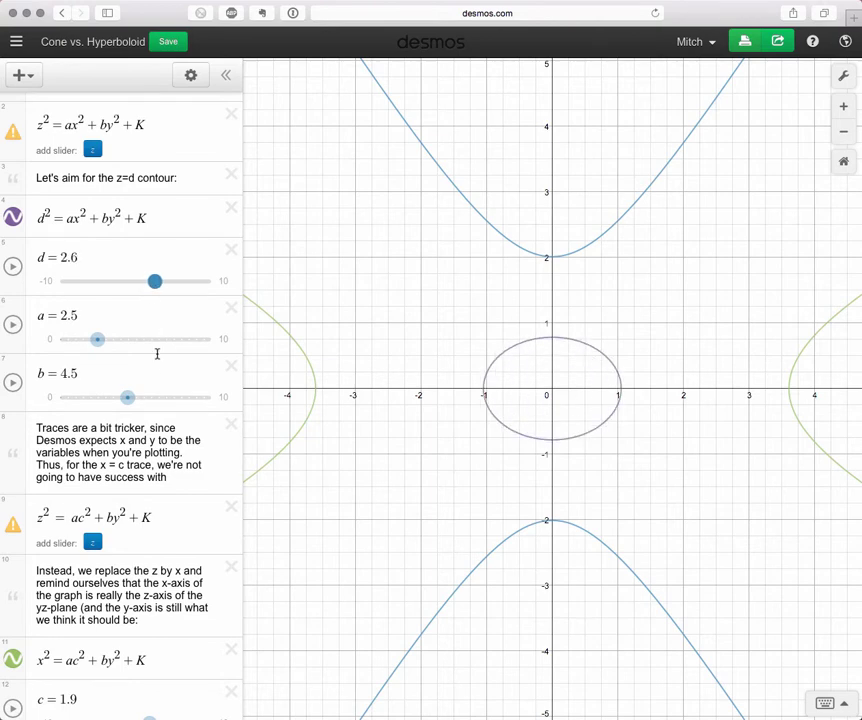
pyautogui.scroll(-3, 158, 385)
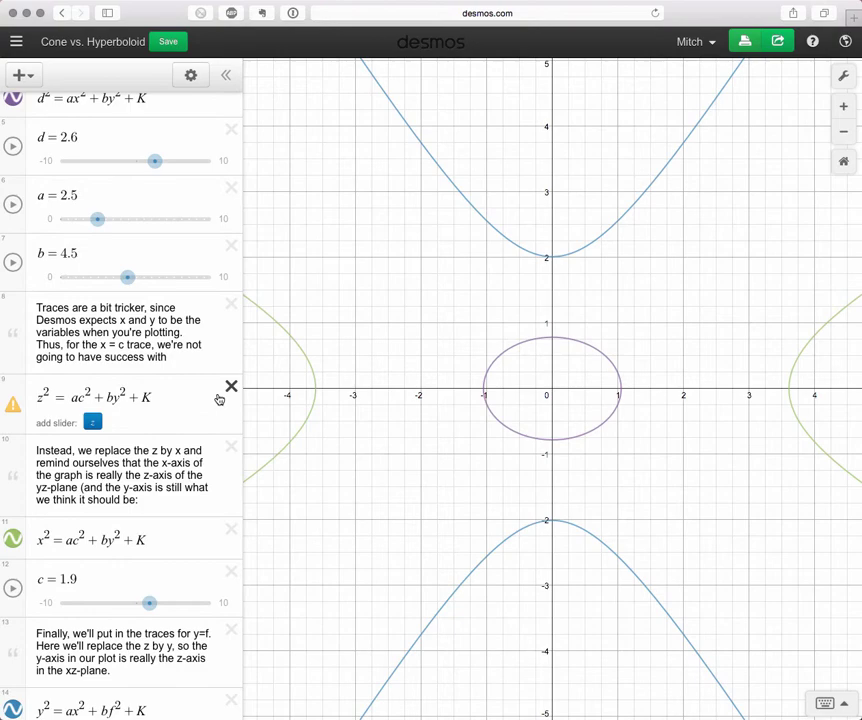
pyautogui.press('XF86AudioMute')
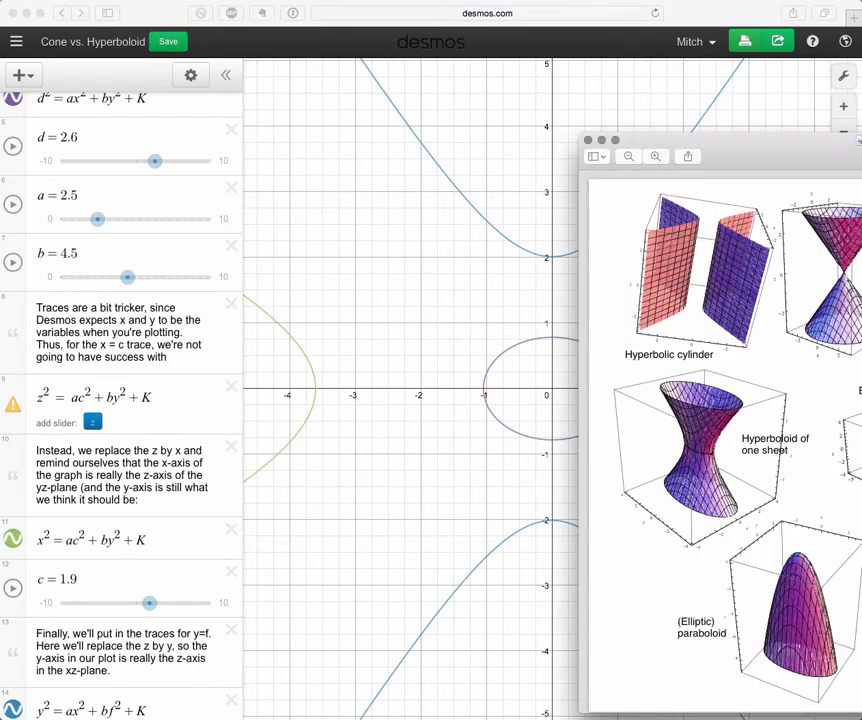
# Drag the quadric surfaces sheet over the Desmos graph, then move it aside to the right edge
pyautogui.moveTo(861, 157); pyautogui.dragTo(457, 140)
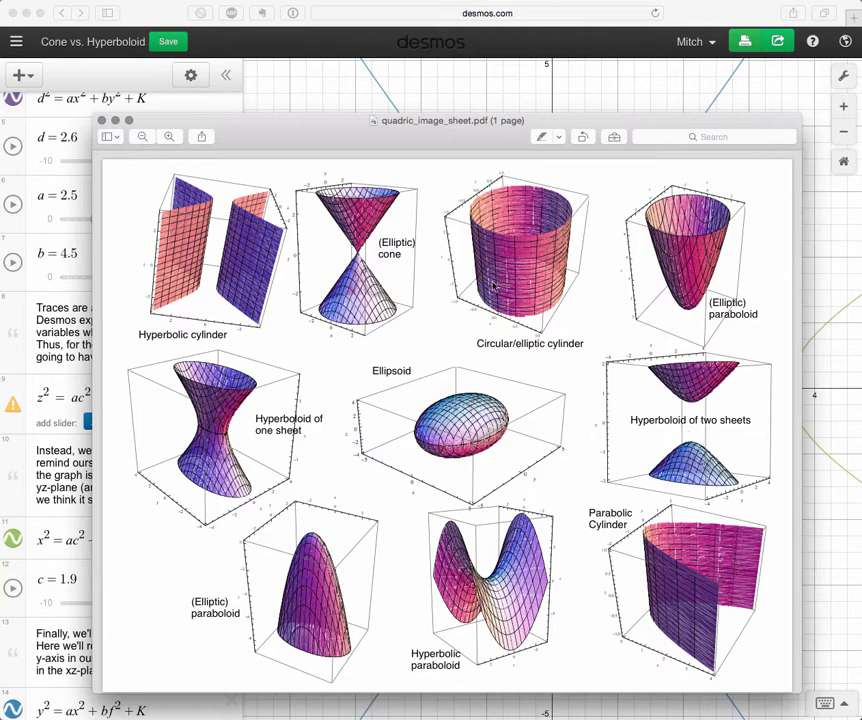
pyautogui.moveTo(477, 138); pyautogui.dragTo(861, 144)
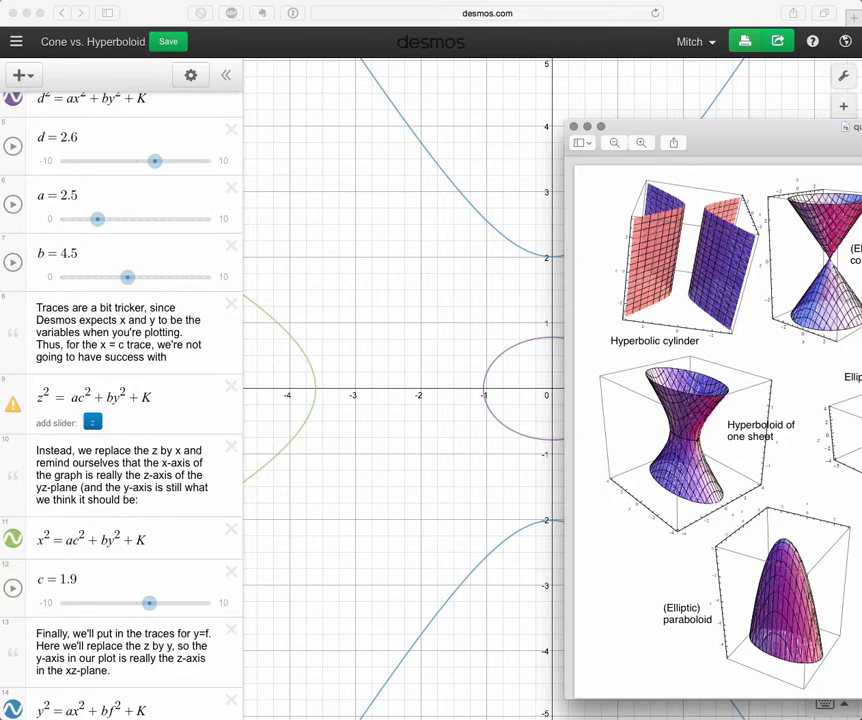
# Widen the K slider's range to −5 through 5 and set K to −2
pyautogui.click(155, 470)
pyautogui.scroll(-1, 152, 472)
pyautogui.scroll(-5, 145, 485)
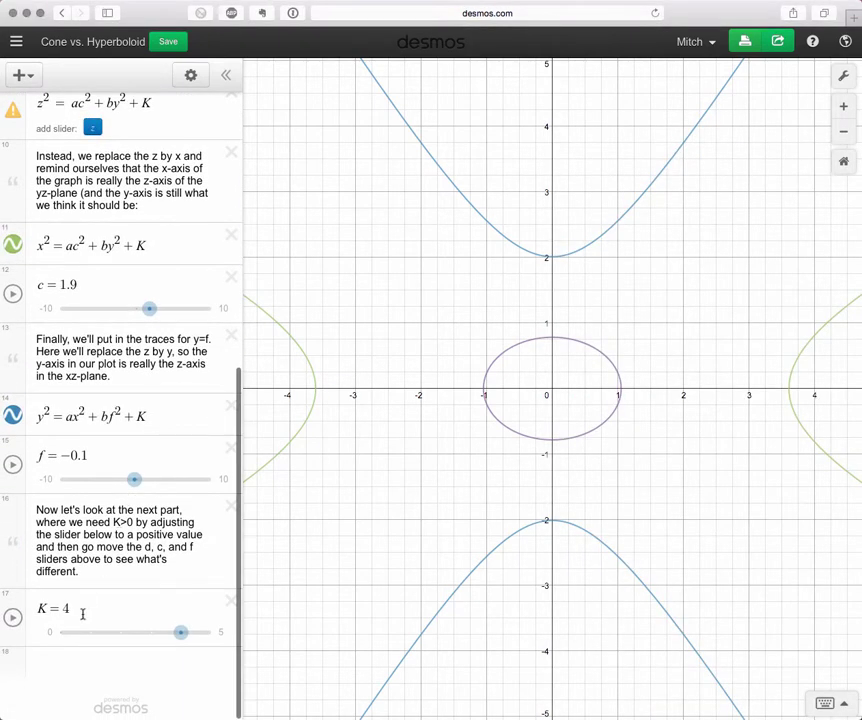
pyautogui.click(52, 633)
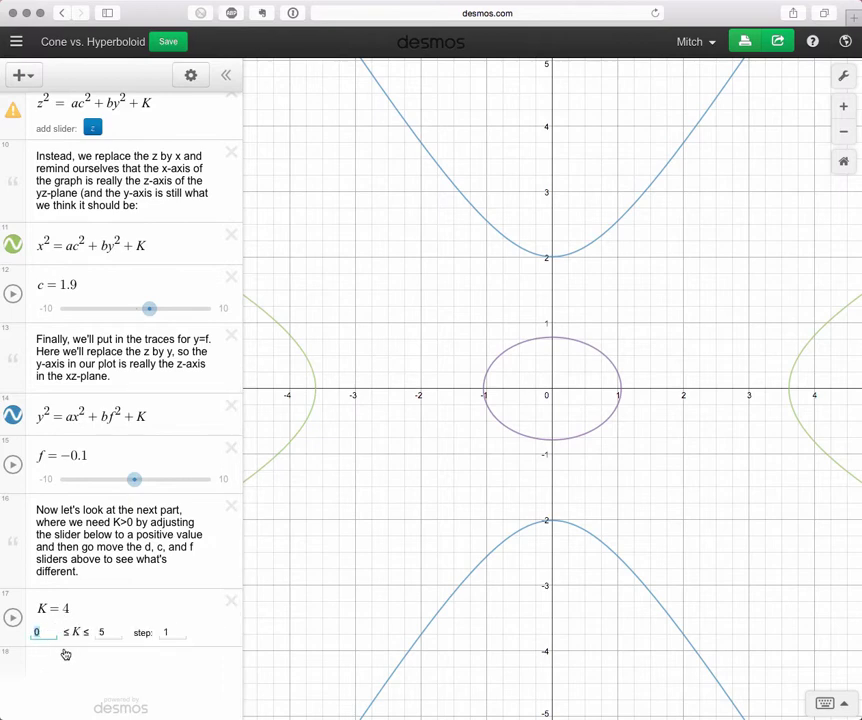
pyautogui.press('Tab')
pyautogui.click(112, 655)
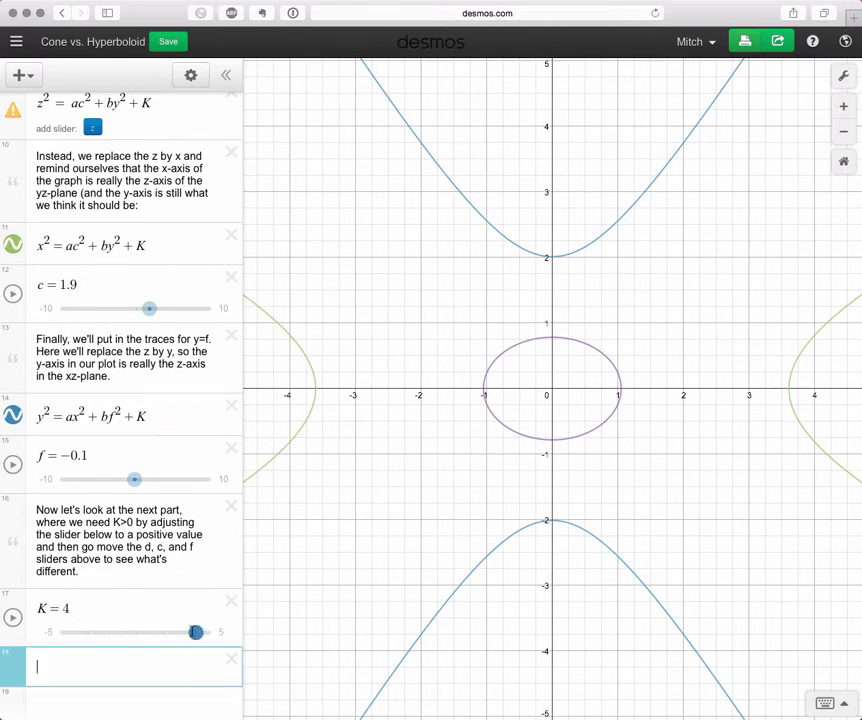
pyautogui.moveTo(196, 632); pyautogui.dragTo(106, 627)
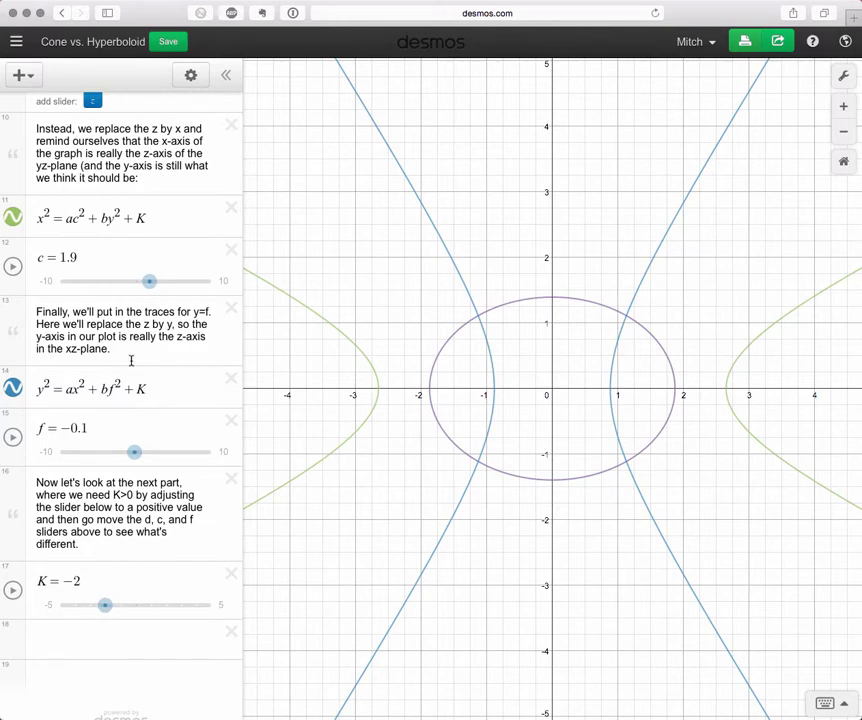
pyautogui.scroll(10, 130, 361)
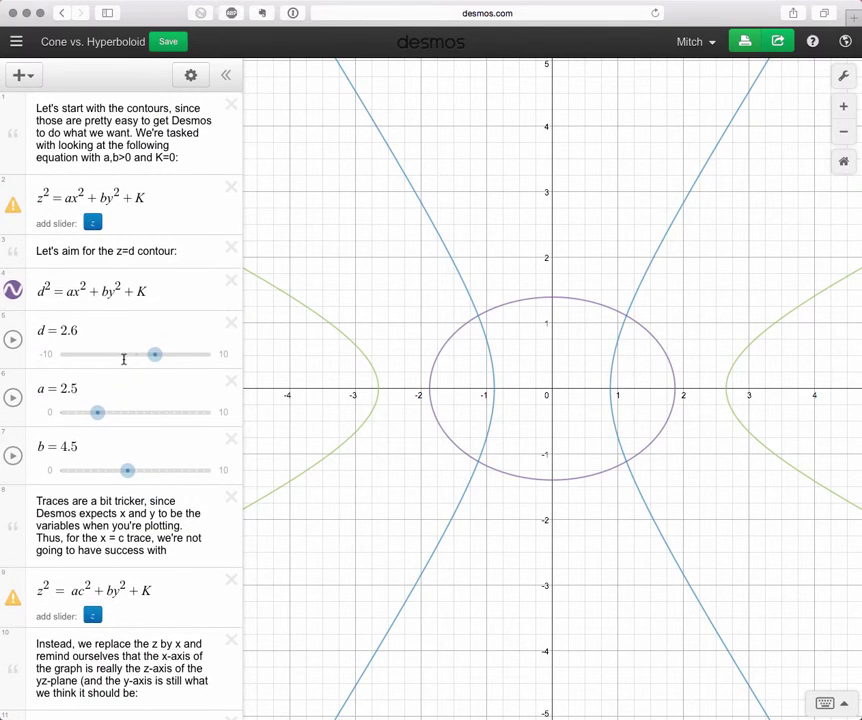
# Set d to 4.8 and c to −1.3
pyautogui.moveTo(154, 356); pyautogui.dragTo(172, 362)
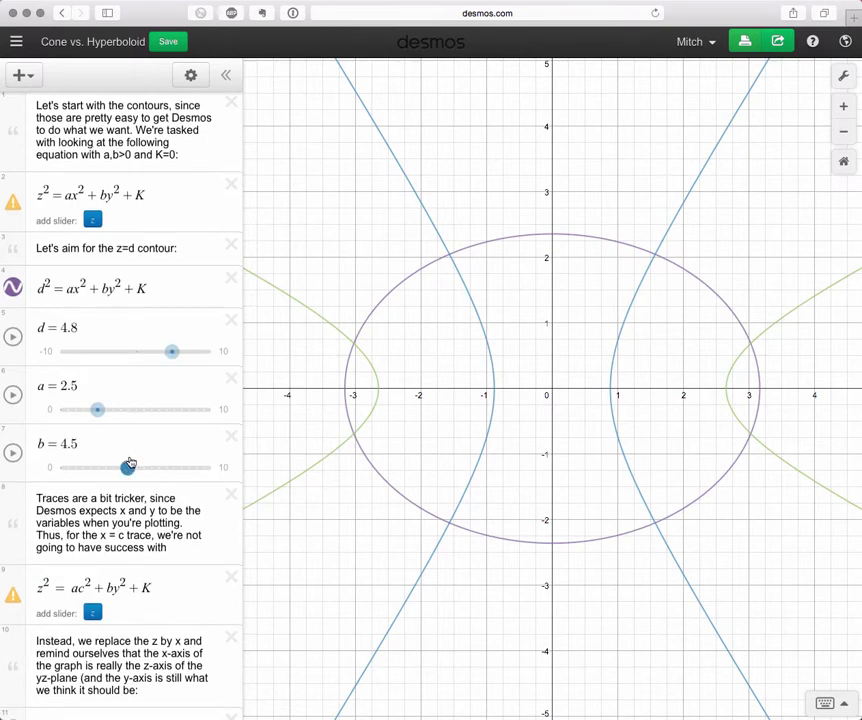
pyautogui.scroll(-3, 130, 462)
pyautogui.scroll(-1, 130, 462)
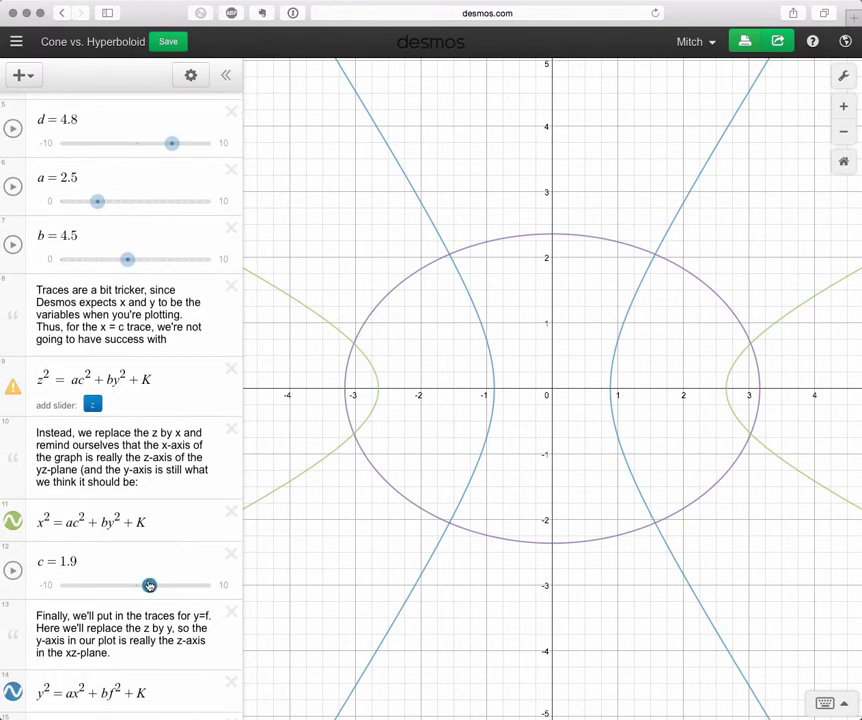
pyautogui.moveTo(148, 583); pyautogui.dragTo(125, 588)
# Set f to −1, then bring up the quadric surfaces sheet in Preview
pyautogui.scroll(-5, 127, 585)
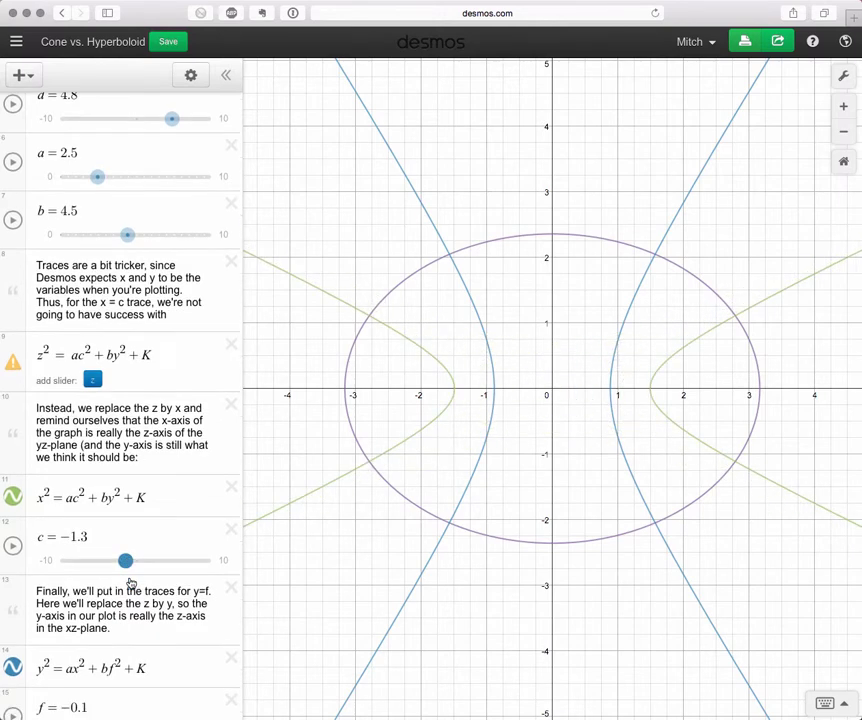
pyautogui.moveTo(131, 597); pyautogui.dragTo(131, 598)
pyautogui.moveTo(132, 597); pyautogui.dragTo(127, 597)
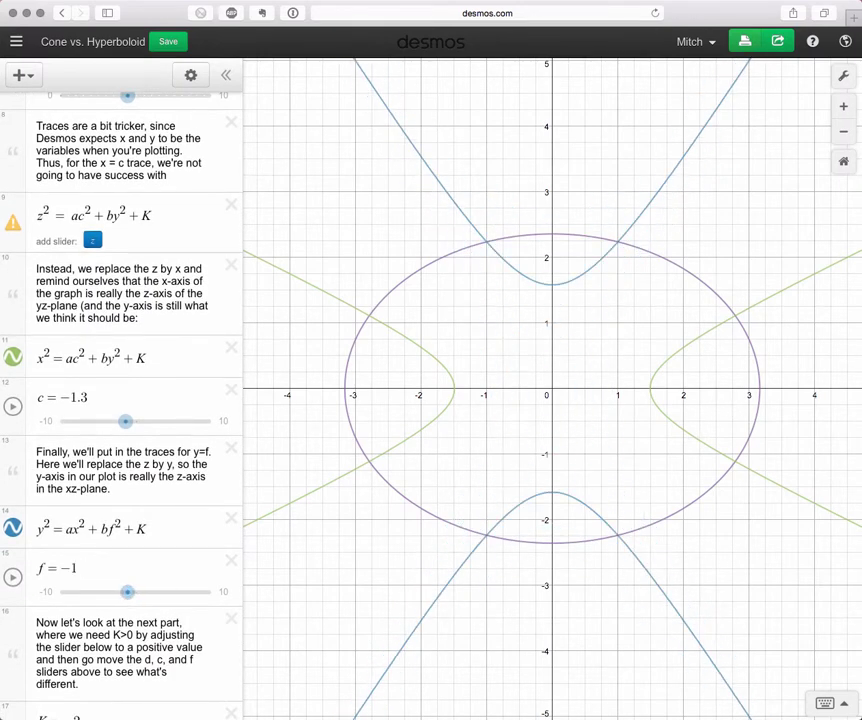
pyautogui.press('super+Tab')
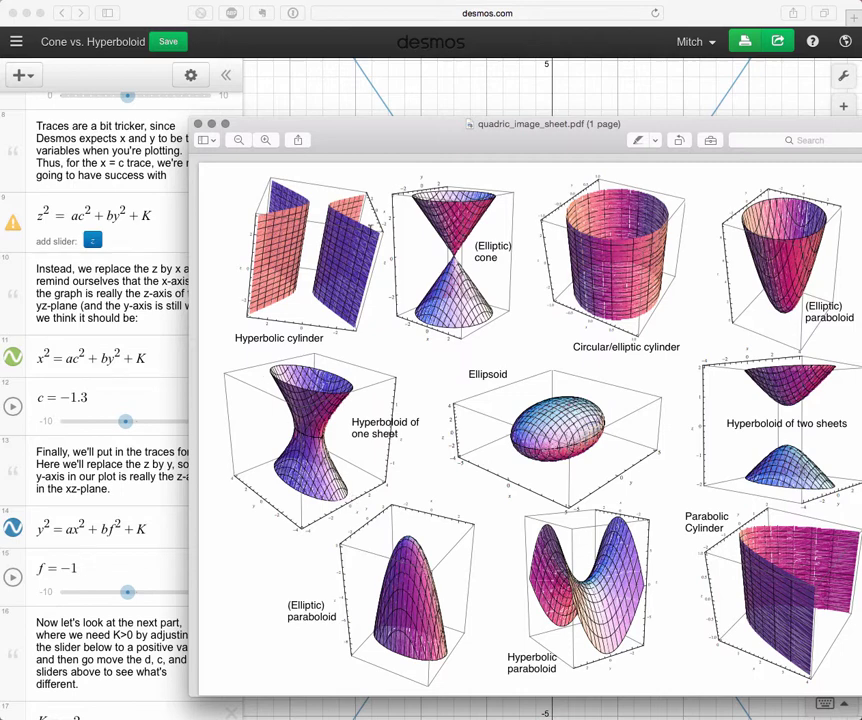
# Set c to 2 and f to 1.4, then return to the quadric surfaces sheet
pyautogui.click(468, 13)
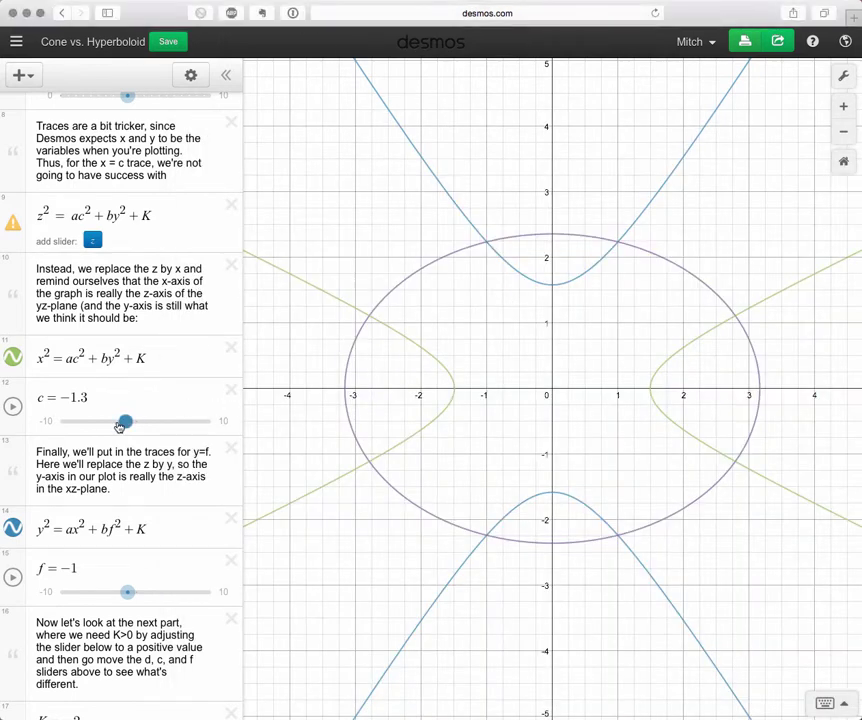
pyautogui.moveTo(119, 425); pyautogui.dragTo(151, 428)
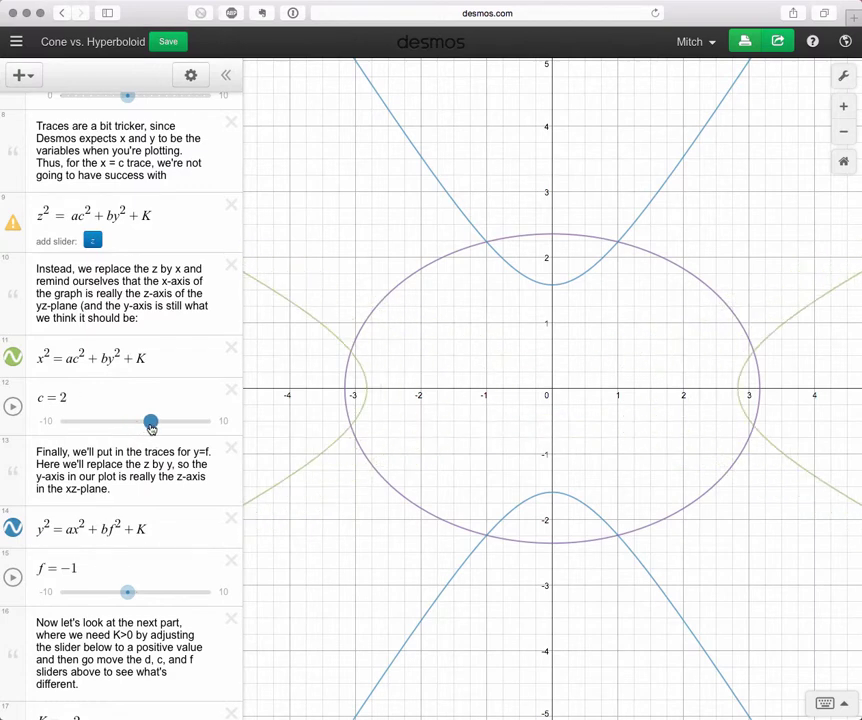
pyautogui.moveTo(127, 592); pyautogui.dragTo(146, 596)
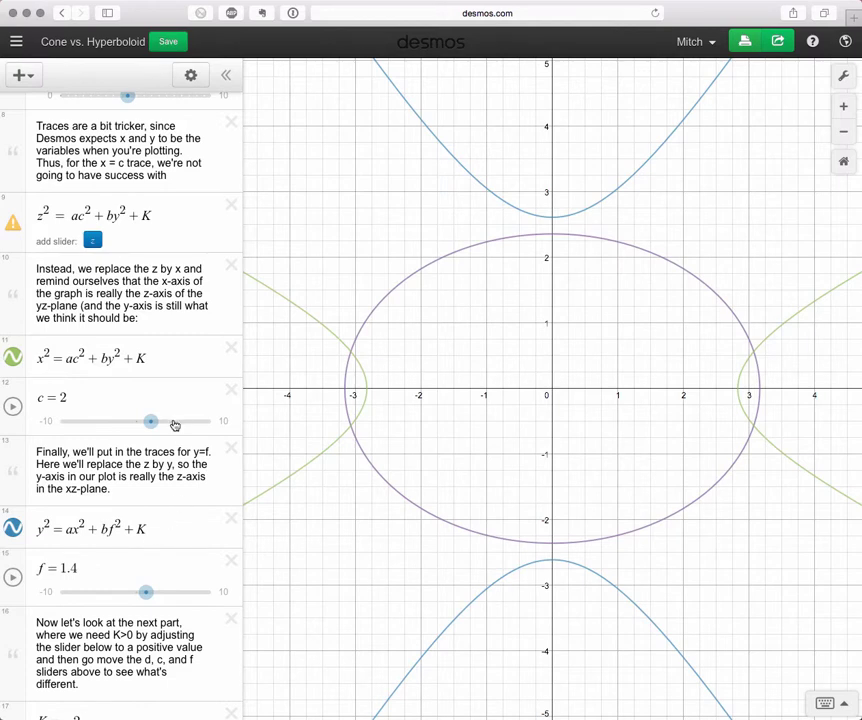
pyautogui.press('super+Tab')
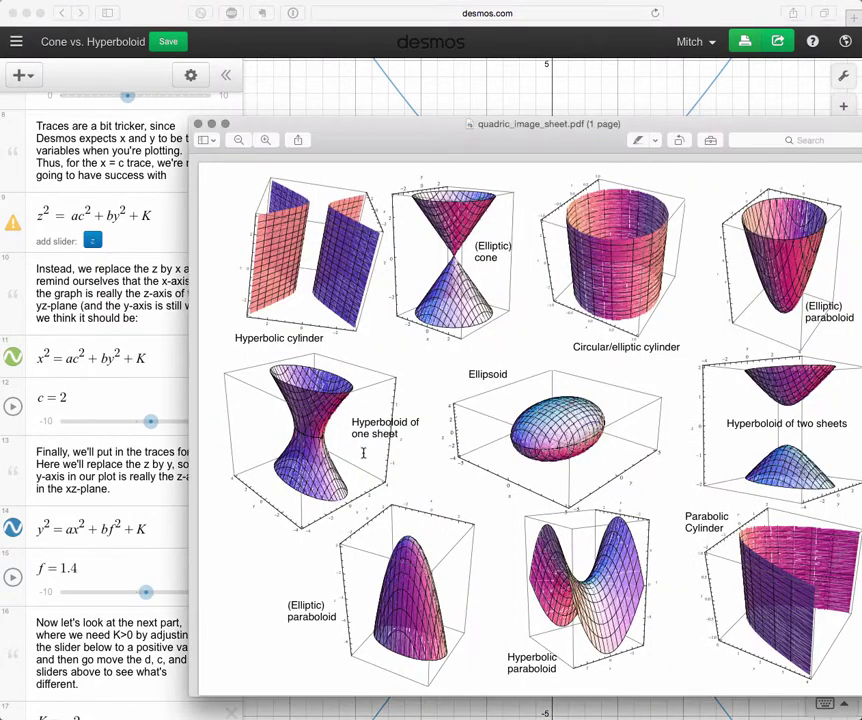